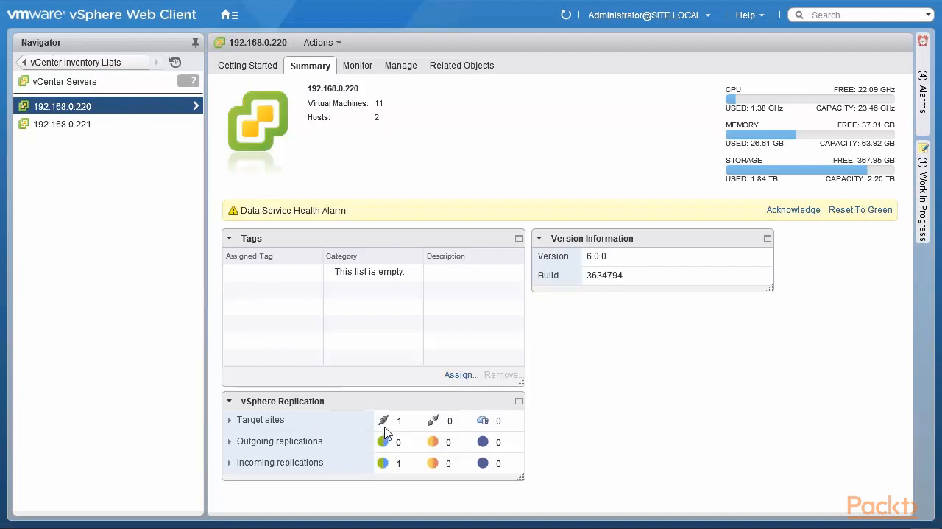
Step: Start deploying an OVF template on the vCenter Server 192.168.0.221
{"action": "left_click", "coordinate": [72, 125]}
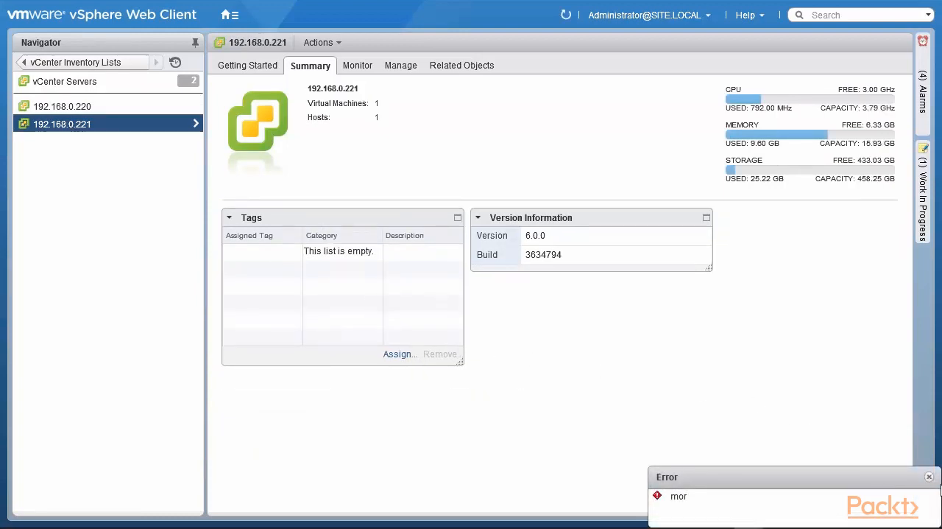
{"action": "left_click", "coordinate": [928, 477]}
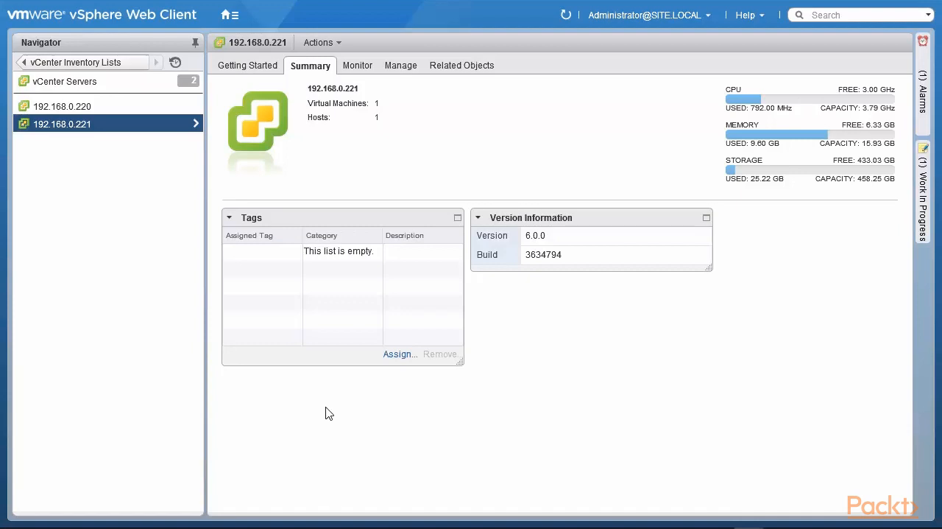
{"action": "right_click", "coordinate": [143, 125]}
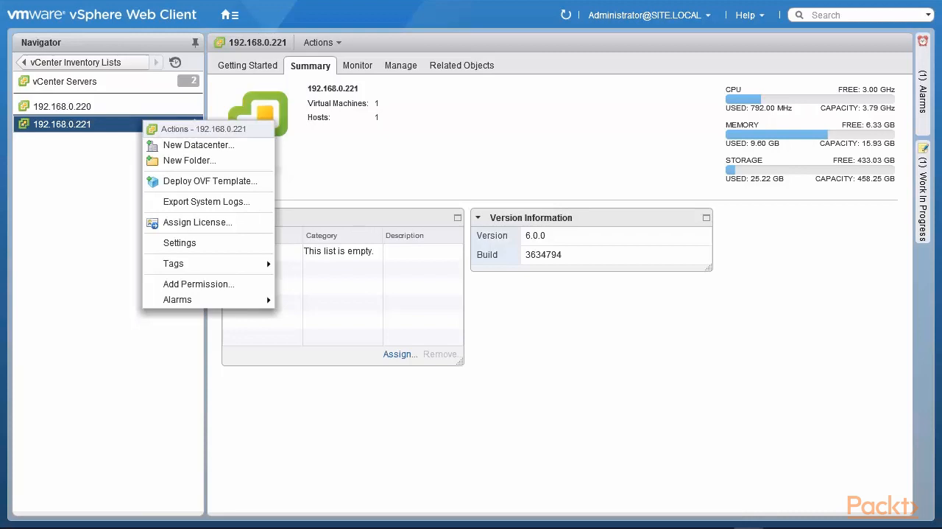
{"action": "left_click", "coordinate": [169, 182]}
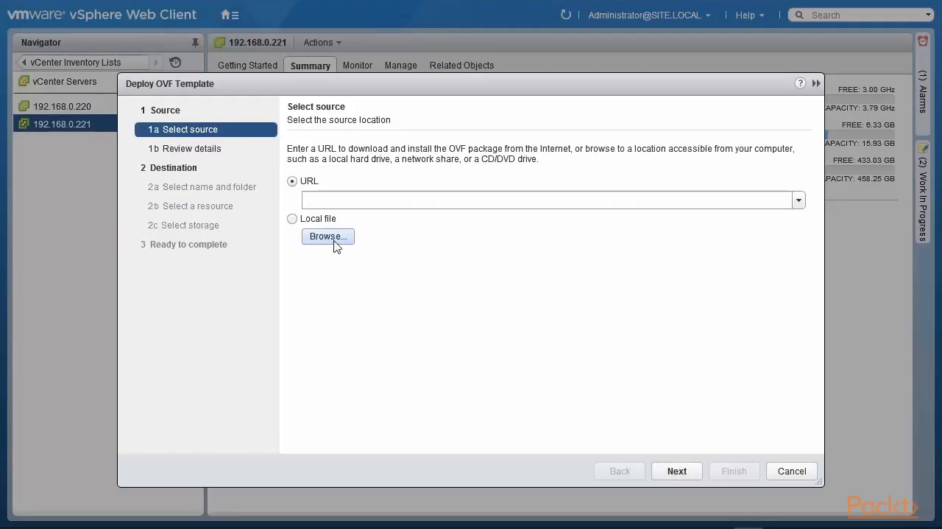
Step: Choose the local file vSphere_Replication_OVF10 from the DVD drive's bin folder as the template source
{"action": "left_click", "coordinate": [328, 235]}
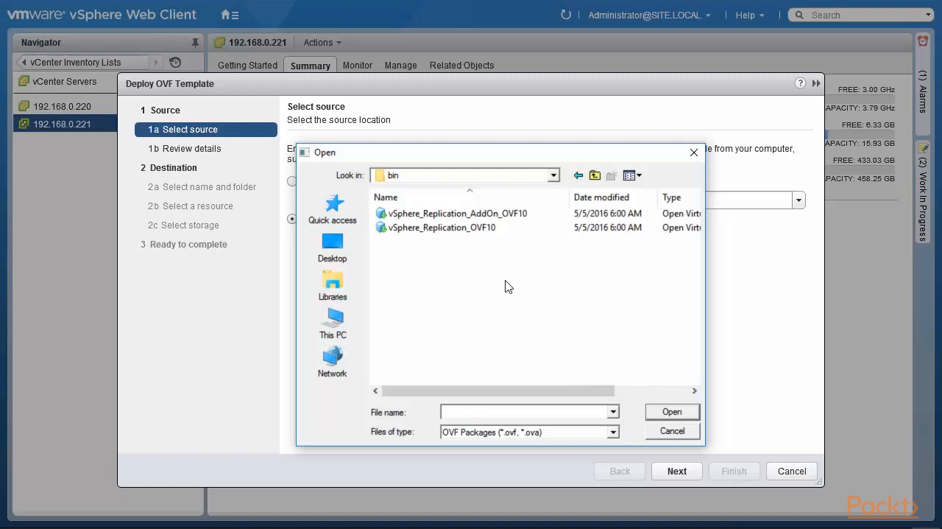
{"action": "left_click", "coordinate": [595, 175]}
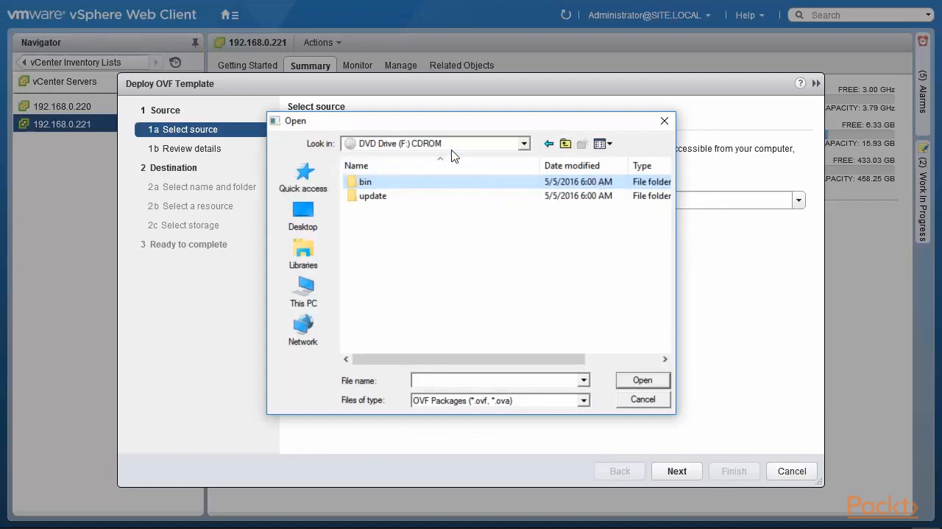
{"action": "double_click", "coordinate": [433, 190]}
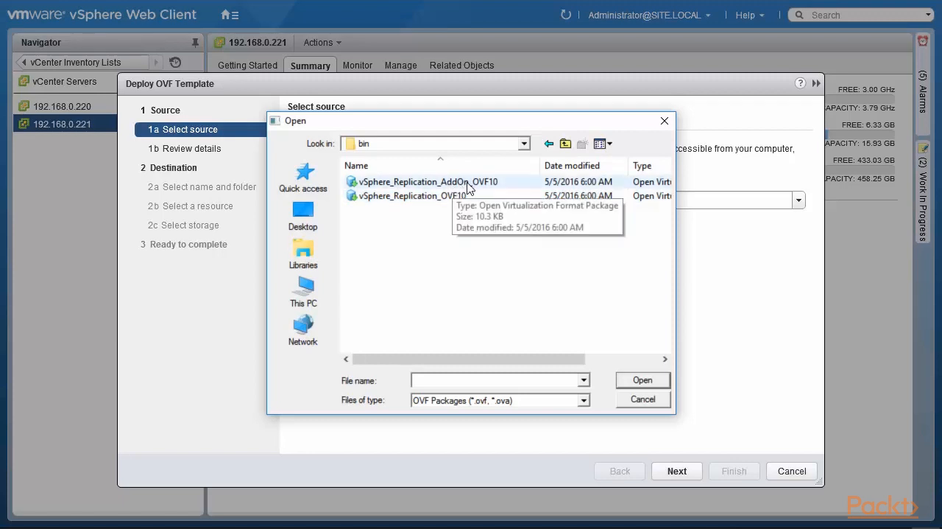
{"action": "left_click", "coordinate": [438, 196]}
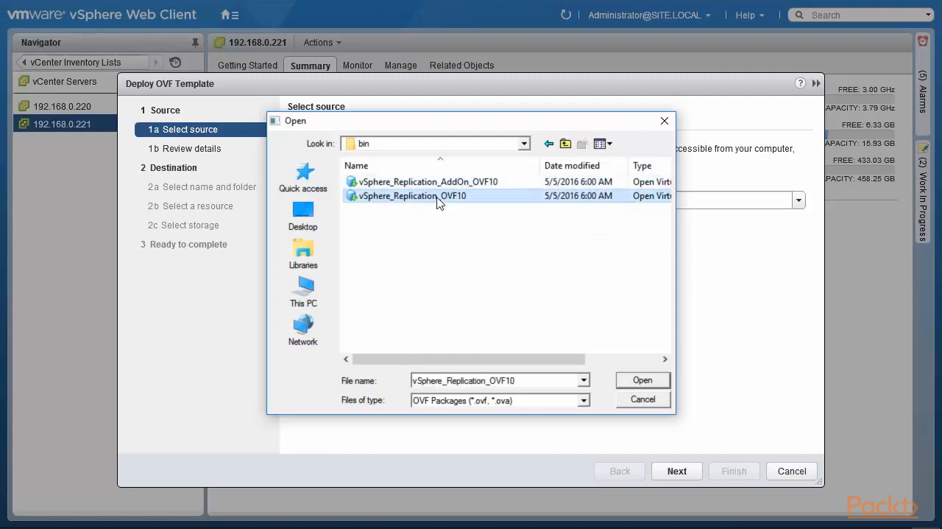
{"action": "left_click", "coordinate": [642, 380]}
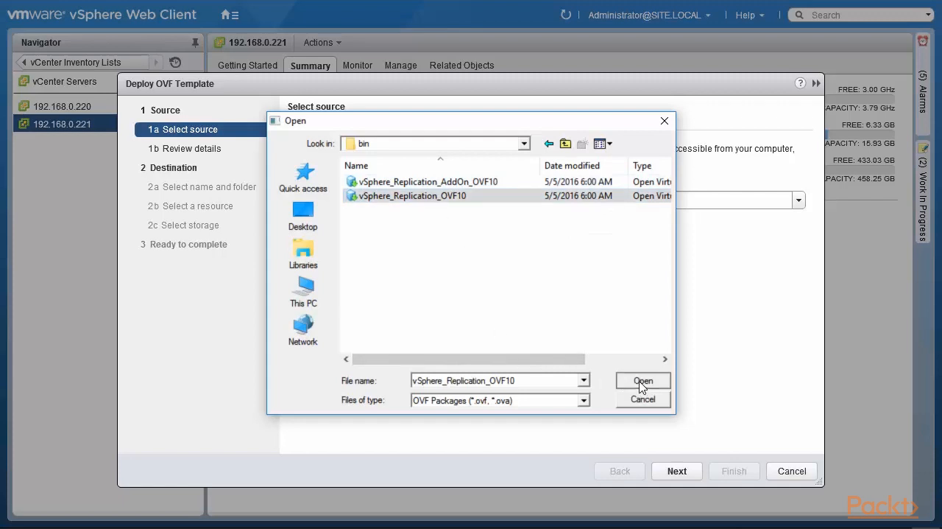
{"action": "left_click", "coordinate": [676, 471]}
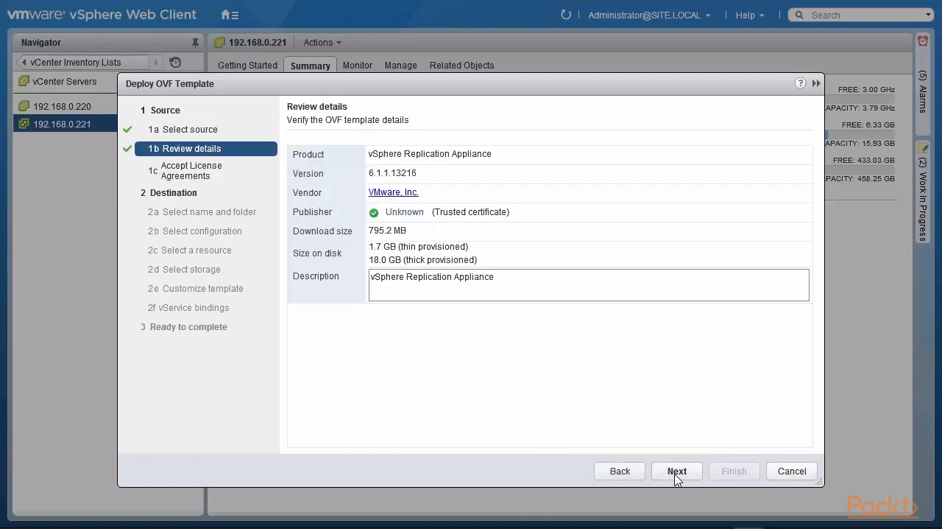
Step: Proceed past the template details and accept the vSphere Replication license agreement
{"action": "left_click", "coordinate": [676, 471]}
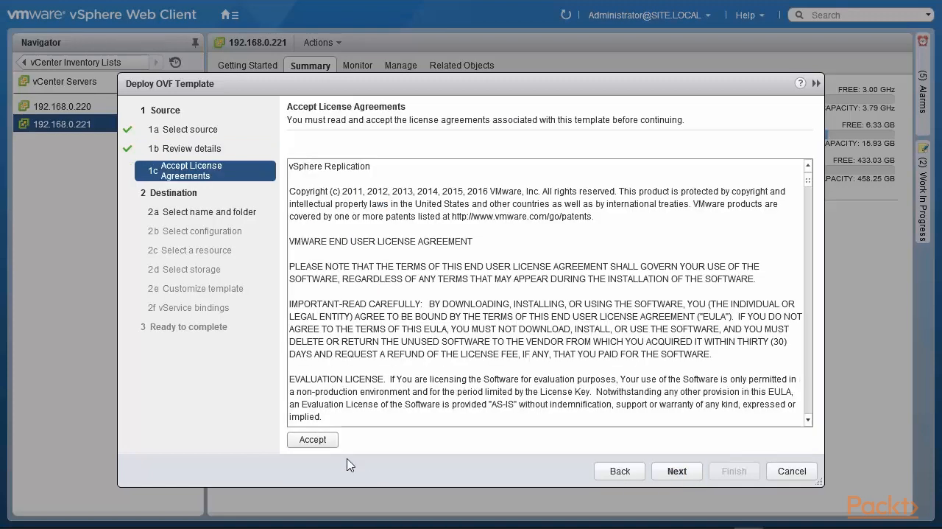
{"action": "left_click", "coordinate": [313, 444]}
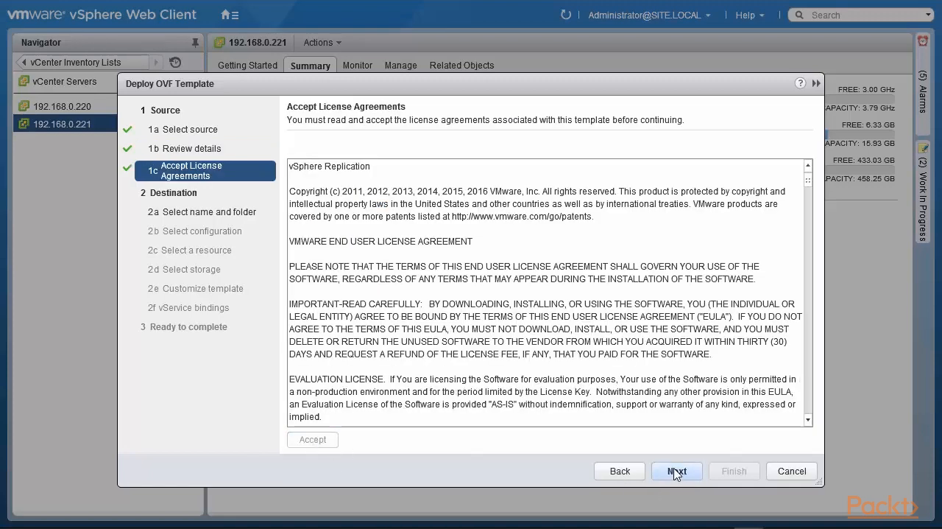
{"action": "left_click", "coordinate": [676, 471]}
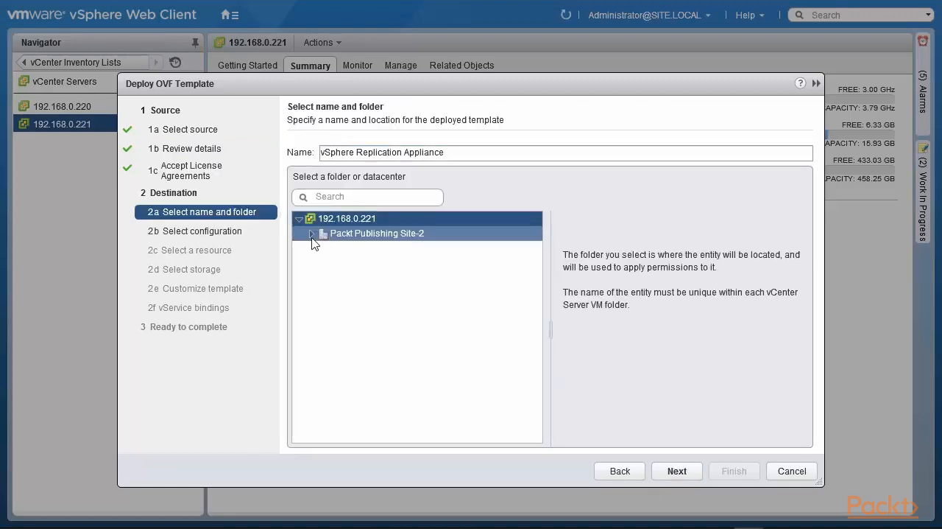
Step: Place the appliance in the Packt Publishing Site-2 datacenter and set its deployment configuration to 2 vCPU
{"action": "left_click", "coordinate": [353, 235]}
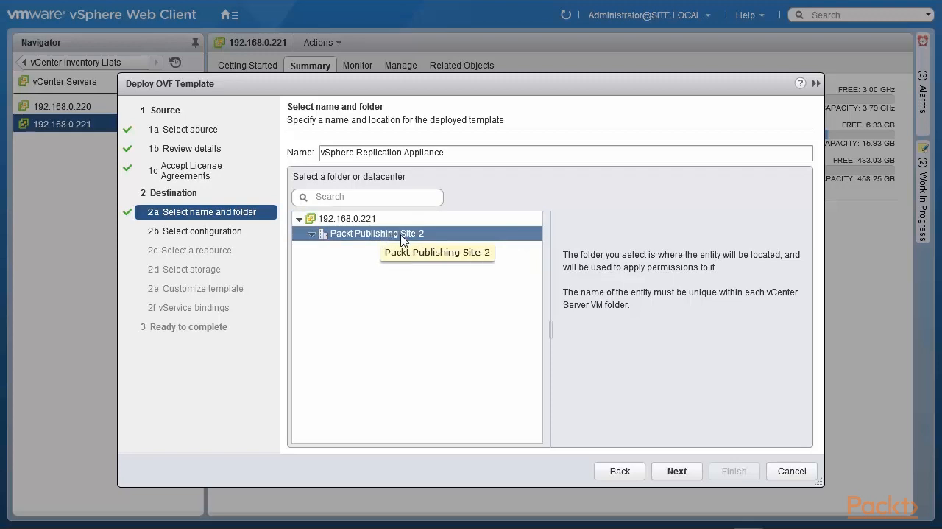
{"action": "left_click", "coordinate": [673, 475]}
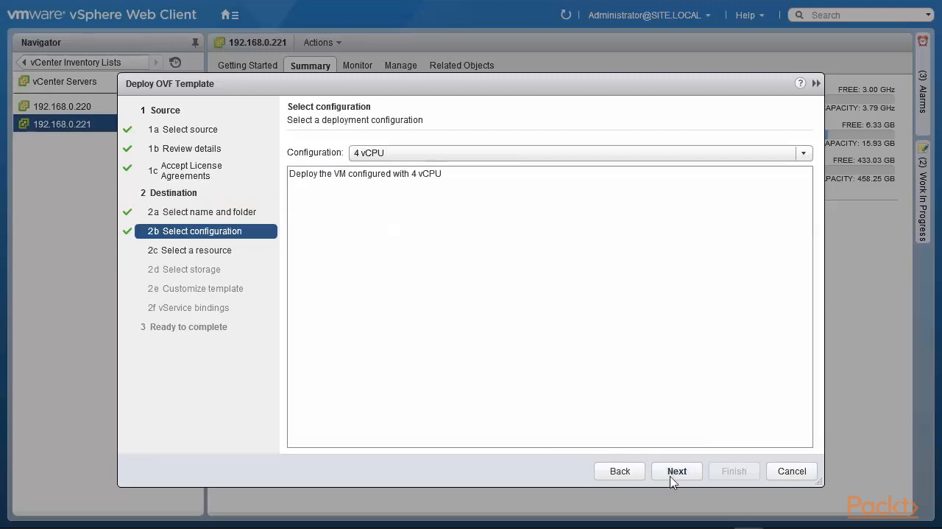
{"action": "left_click", "coordinate": [806, 156]}
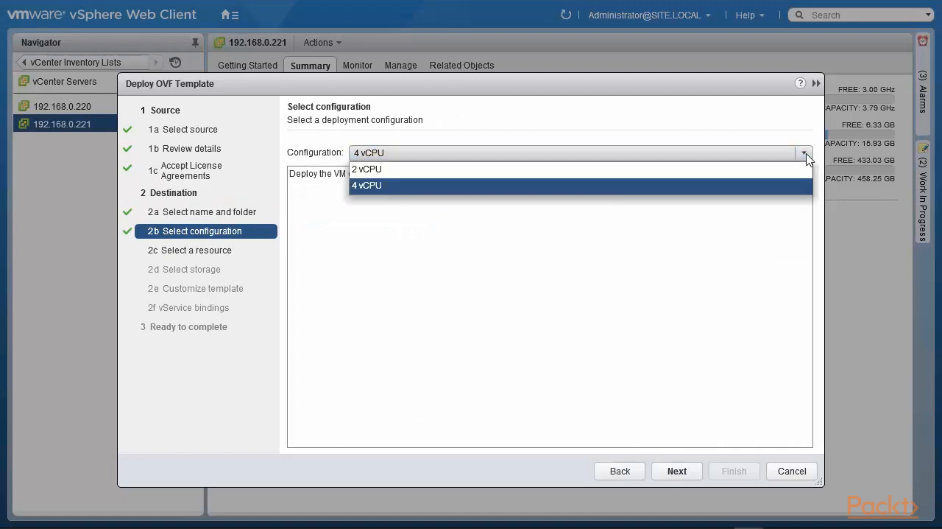
{"action": "left_click", "coordinate": [728, 170]}
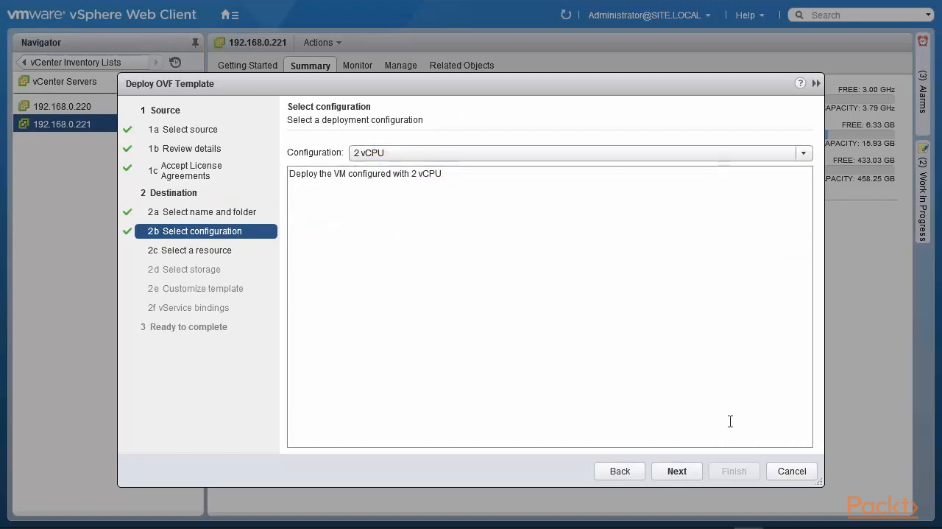
{"action": "left_click", "coordinate": [674, 474]}
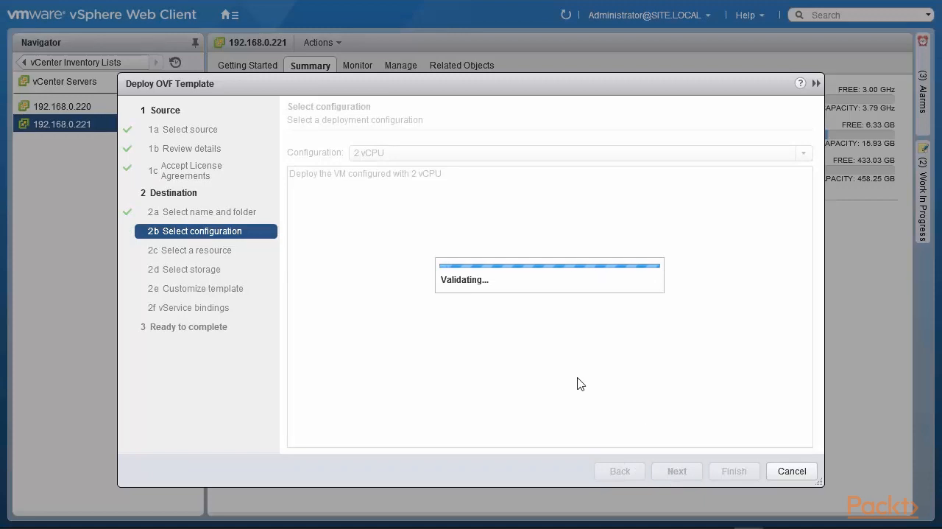
Step: Select host 192.168.0.210 to run the appliance and set its virtual disk format to Thin Provision on datastore1
{"action": "left_click", "coordinate": [311, 214]}
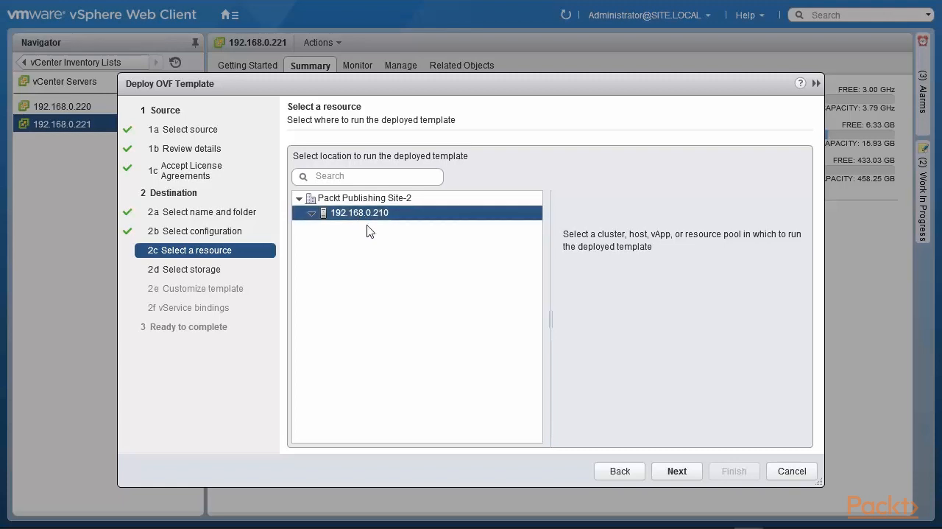
{"action": "left_click", "coordinate": [677, 471]}
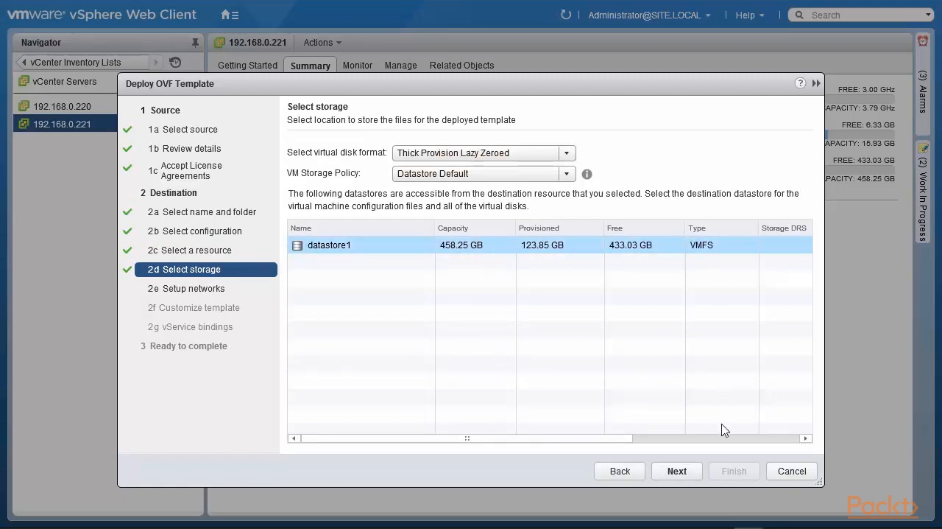
{"action": "left_click", "coordinate": [676, 471]}
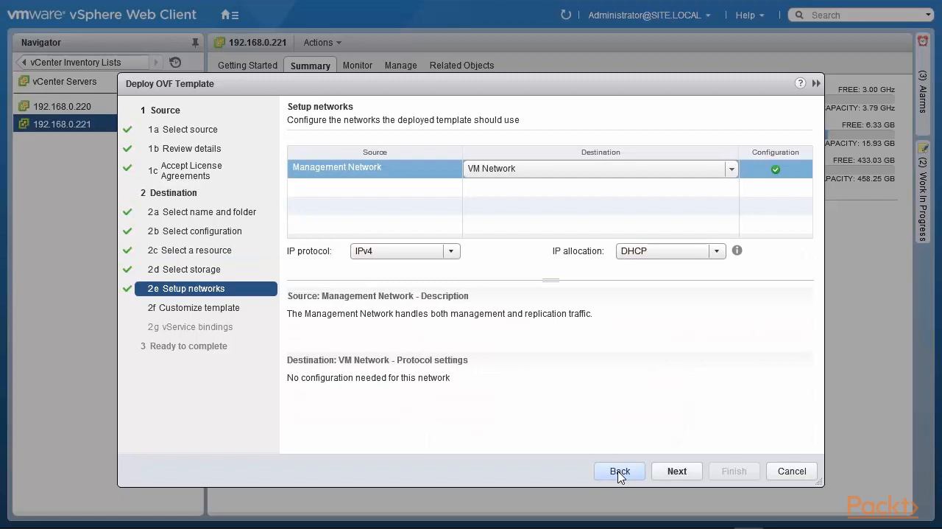
{"action": "left_click", "coordinate": [620, 472]}
{"action": "left_click", "coordinate": [566, 153]}
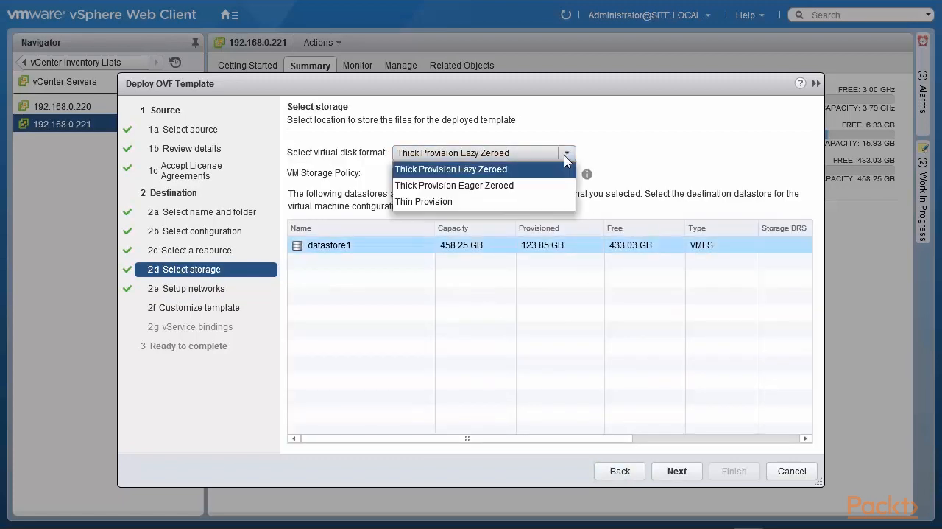
{"action": "left_click", "coordinate": [547, 202]}
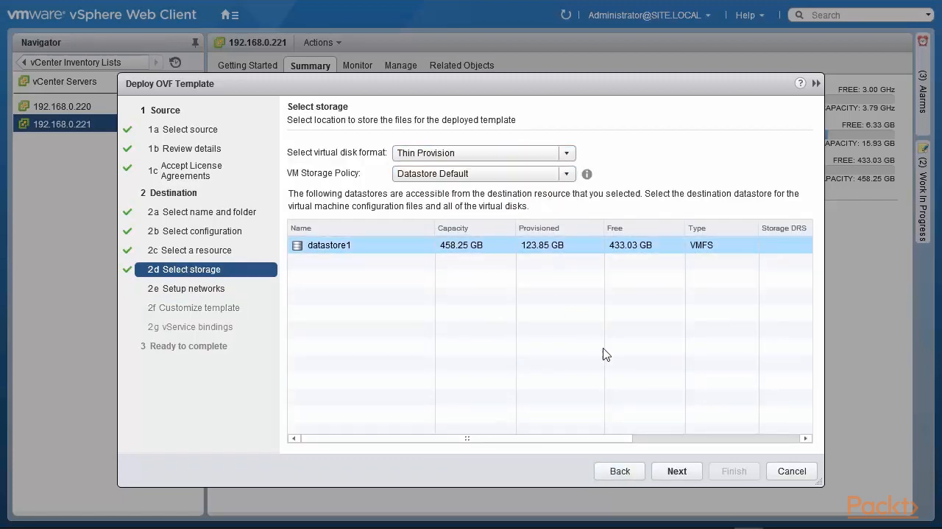
{"action": "left_click", "coordinate": [677, 471]}
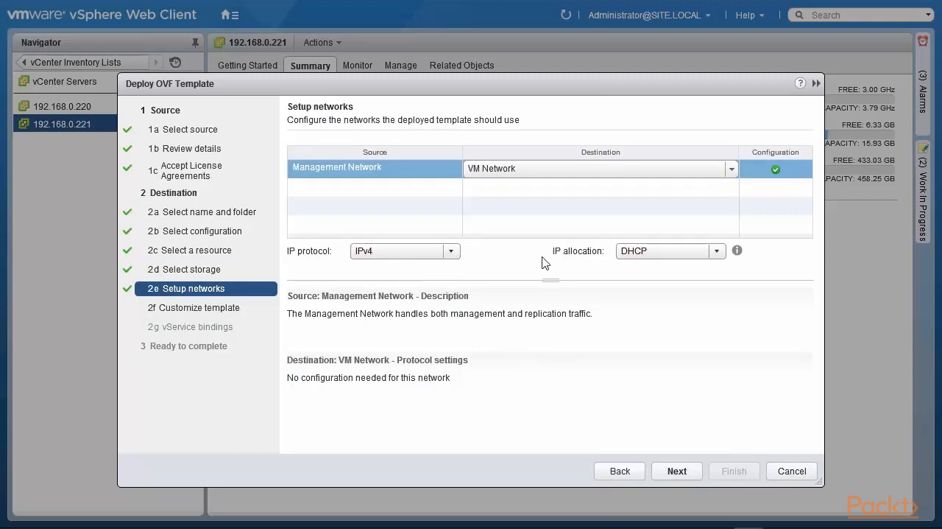
Step: Set IP allocation to Static - Manual and enter the DNS servers 192.168.0.1,192.168.0.222,8.8.8.8
{"action": "left_click", "coordinate": [716, 253]}
{"action": "left_click", "coordinate": [681, 283]}
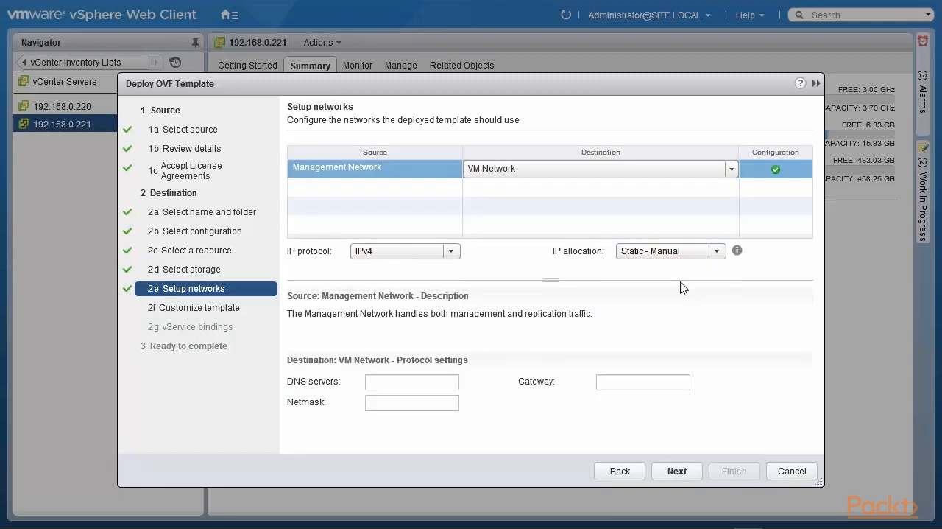
{"action": "left_click", "coordinate": [422, 381]}
{"action": "type", "text": "192.168.0"}
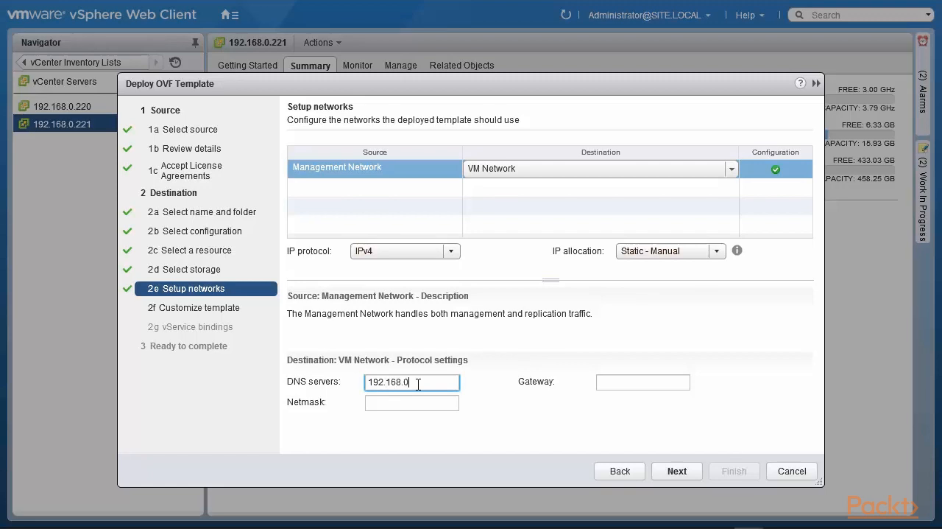
{"action": "type", "text": ".1,192.16"}
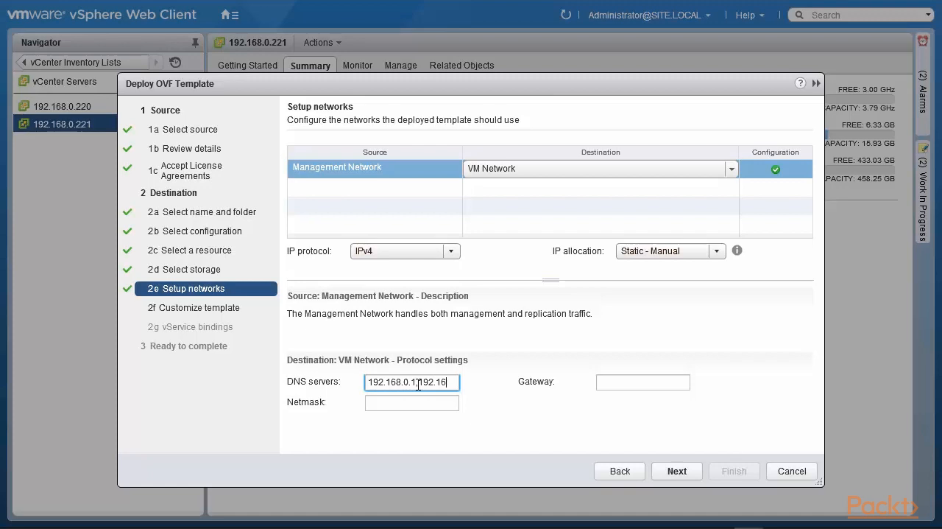
{"action": "type", "text": "8.0.222,8.8.8.8"}
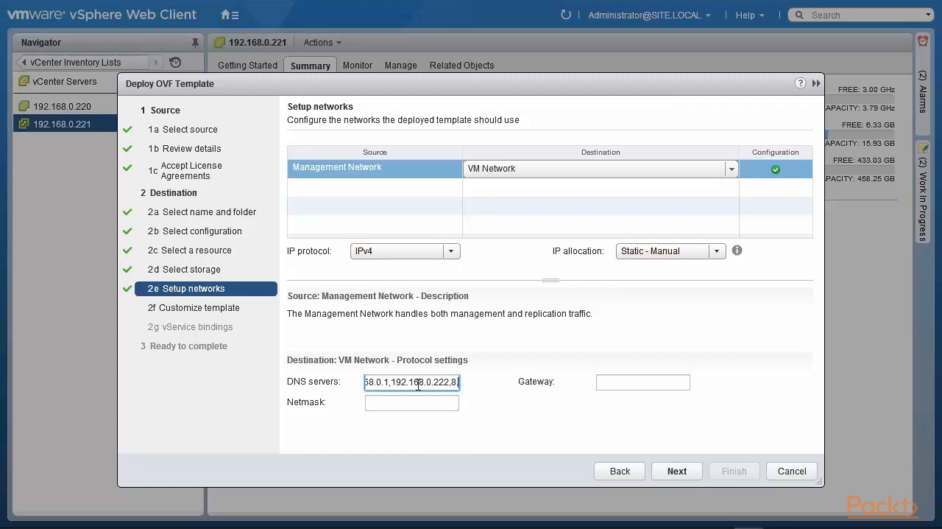
Step: Set the netmask to 255.255.255.0 and the gateway to 192.168.0.1, and proceed to the template customization
{"action": "left_click", "coordinate": [417, 403]}
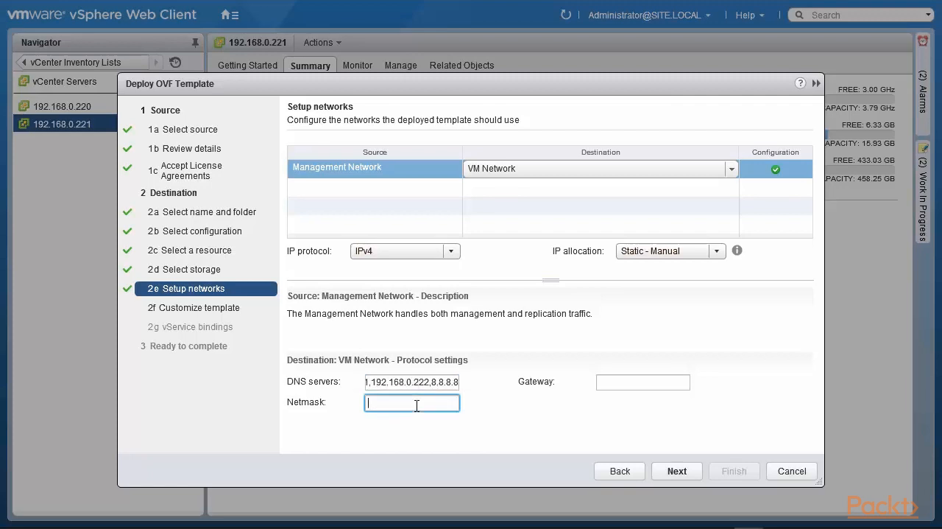
{"action": "type", "text": "255.255.255"}
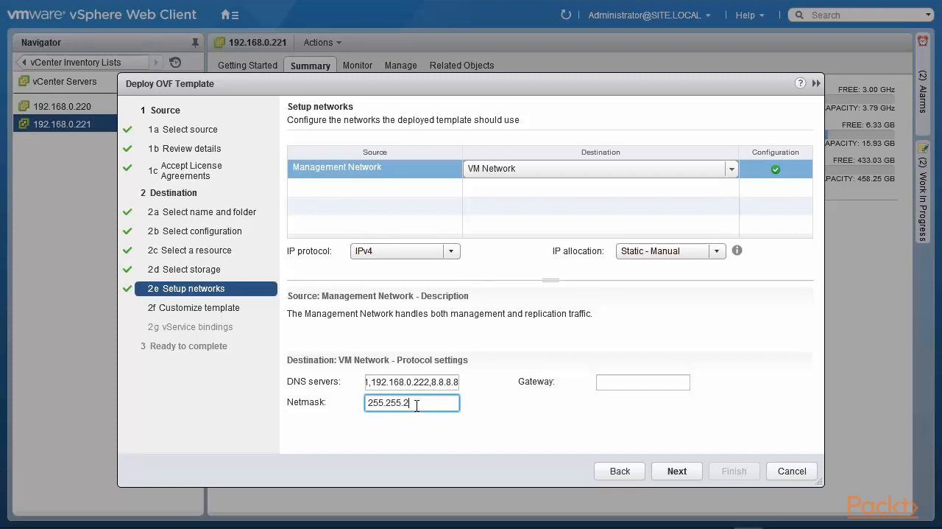
{"action": "type", "text": ".0"}
{"action": "left_click", "coordinate": [645, 385]}
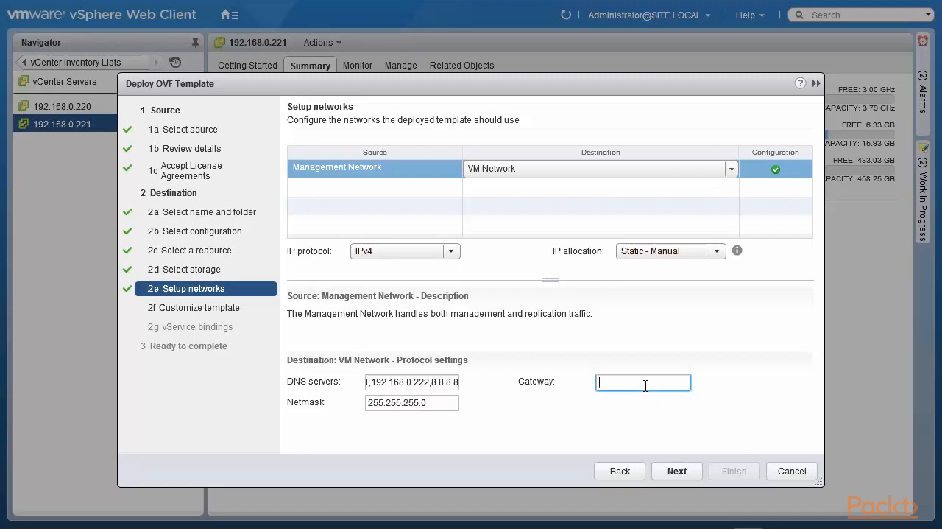
{"action": "type", "text": "192."}
{"action": "type", "text": "168.0.1"}
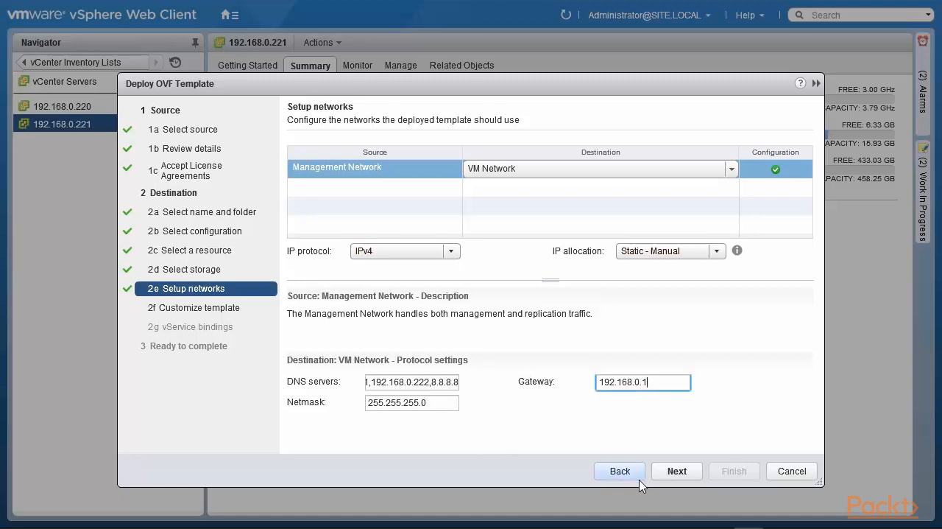
{"action": "left_click", "coordinate": [685, 476]}
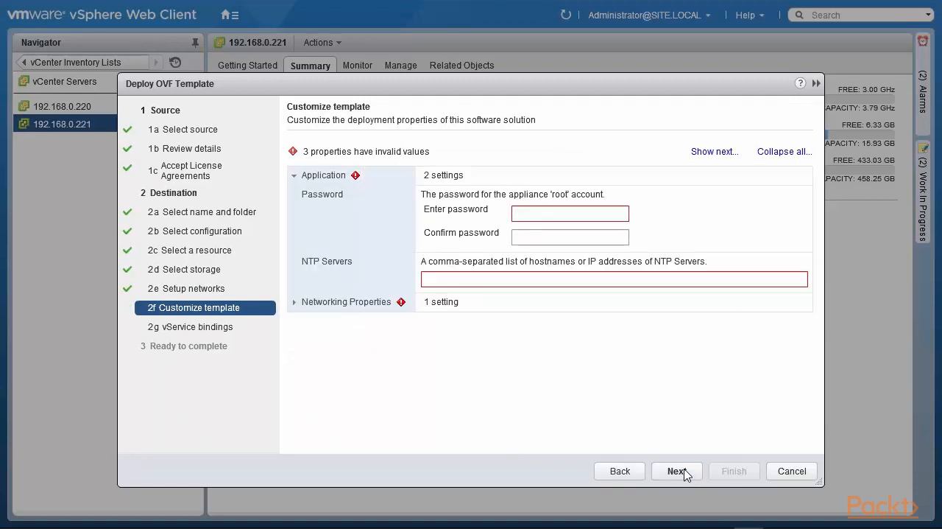
Step: Enter and confirm the password for the appliance's root account
{"action": "left_click", "coordinate": [534, 211]}
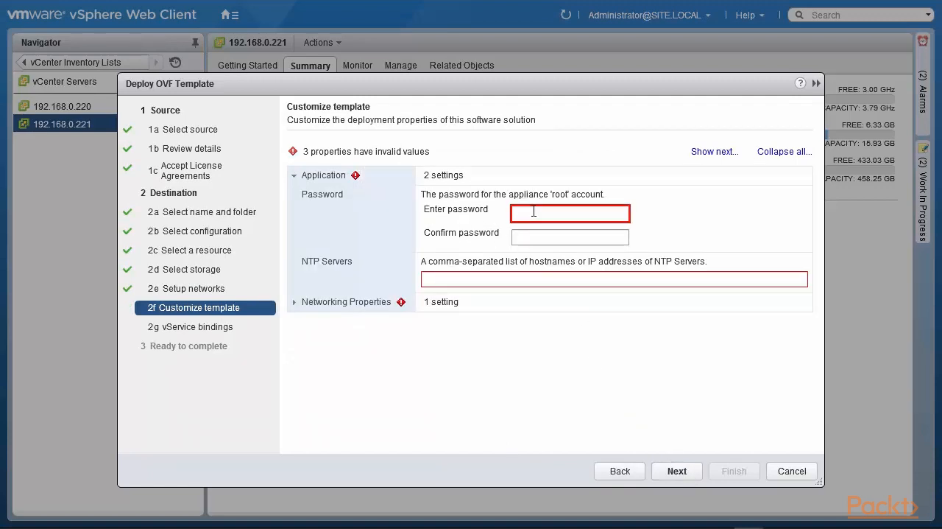
{"action": "type", "text": "**"}
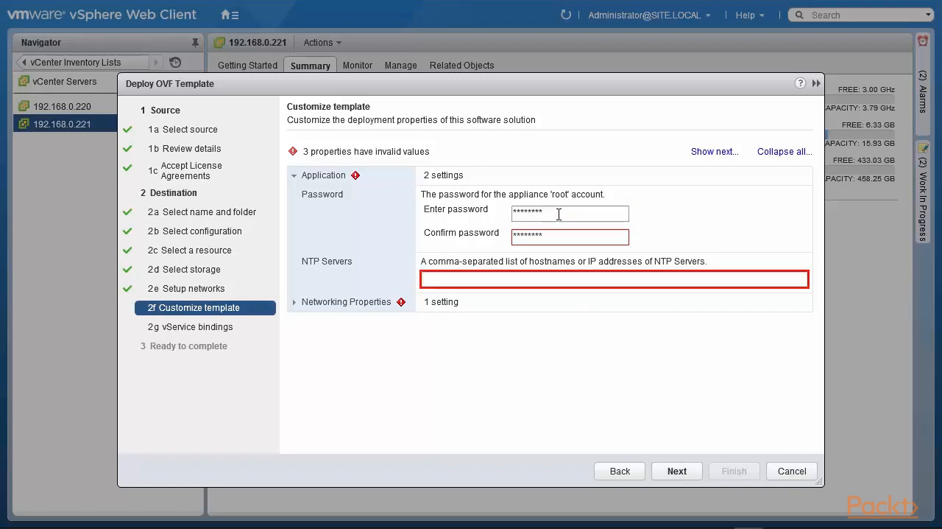
Step: Re-enter the appliance's root account password in both the entry and confirmation fields so that they match
{"action": "key", "text": "shift+Tab"}
{"action": "type", "text": "********"}
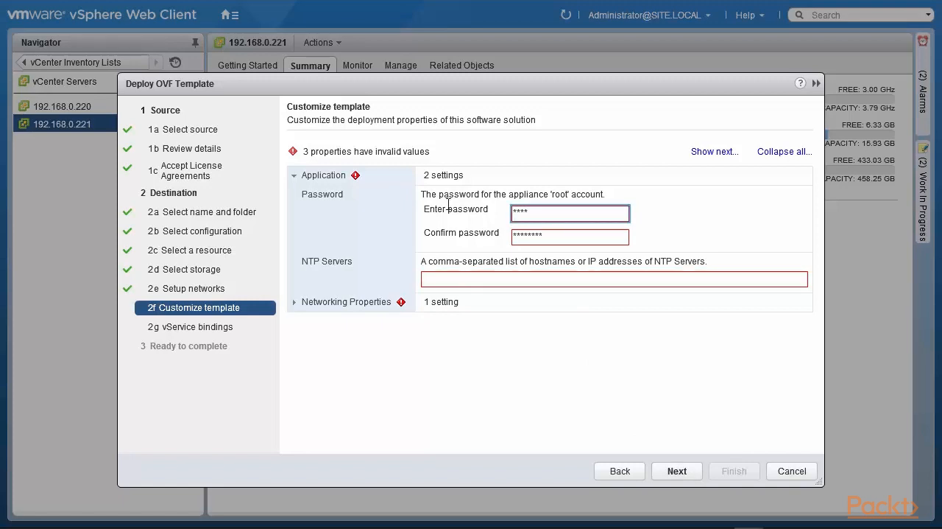
{"action": "key", "text": "Tab"}
{"action": "type", "text": "******"}
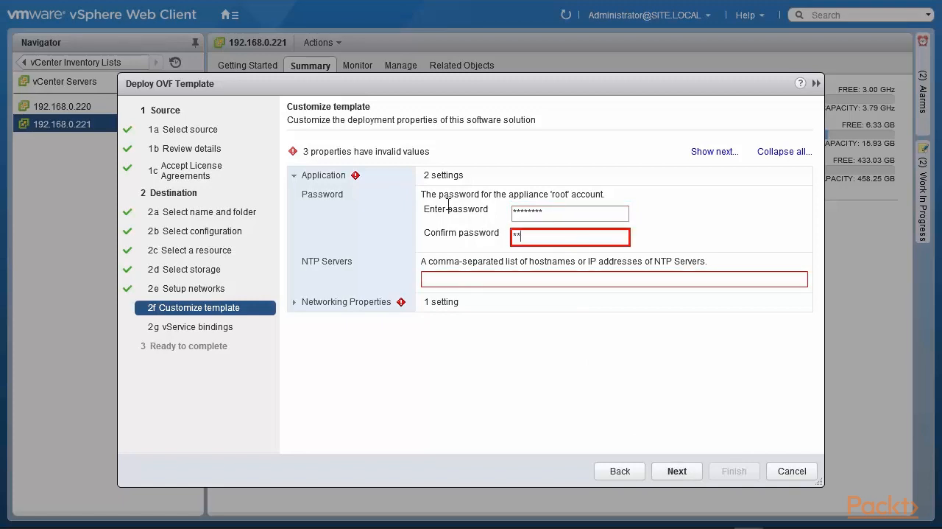
{"action": "type", "text": "**"}
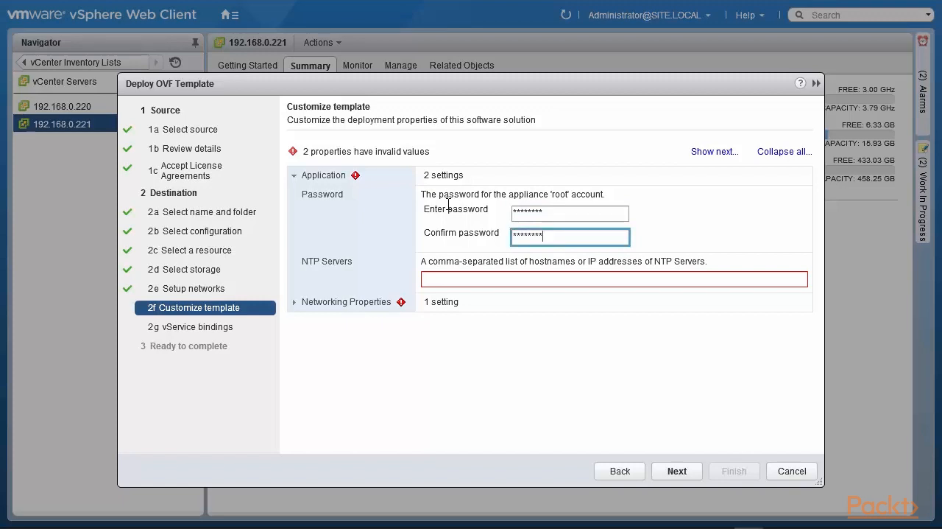
Step: Set the appliance's NTP servers to 2.us.pool.ntp.org,3.us.pool.ntp.org
{"action": "left_click", "coordinate": [441, 279]}
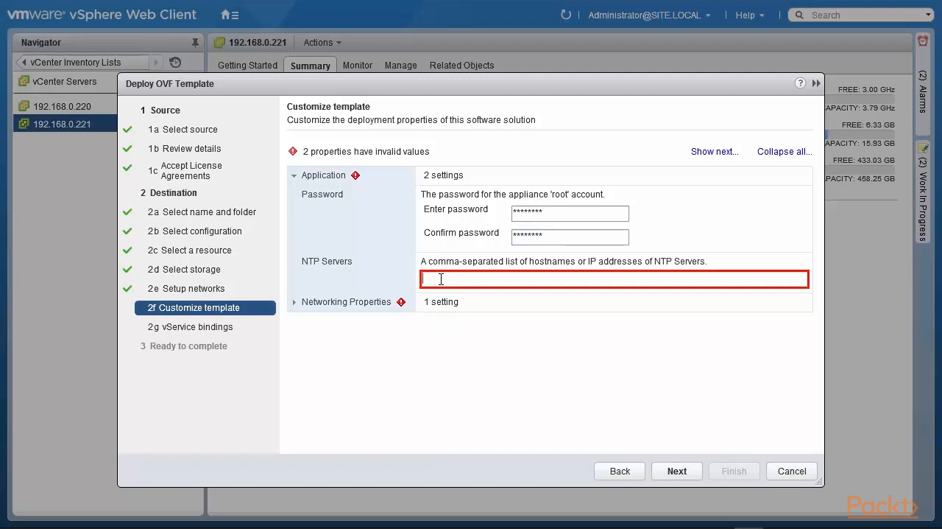
{"action": "type", "text": "2"}
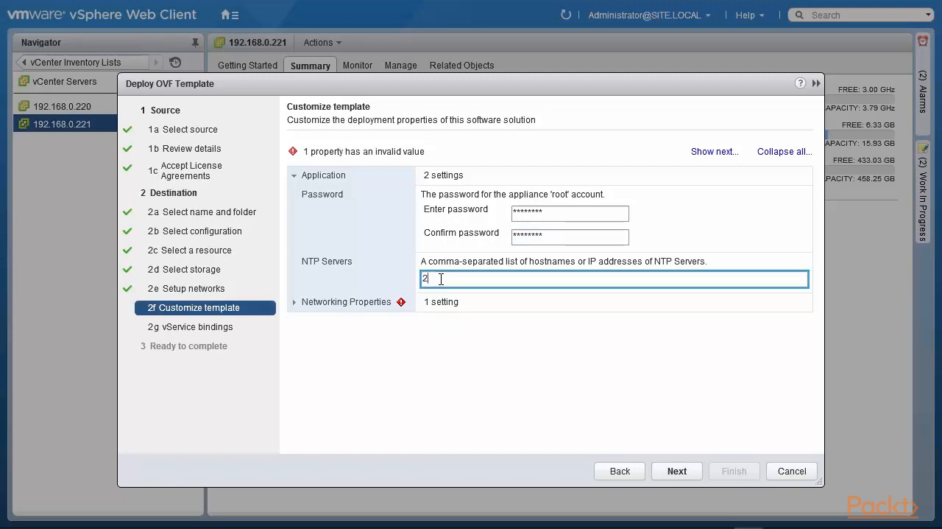
{"action": "type", "text": ".us.pool.ntp.org,3"}
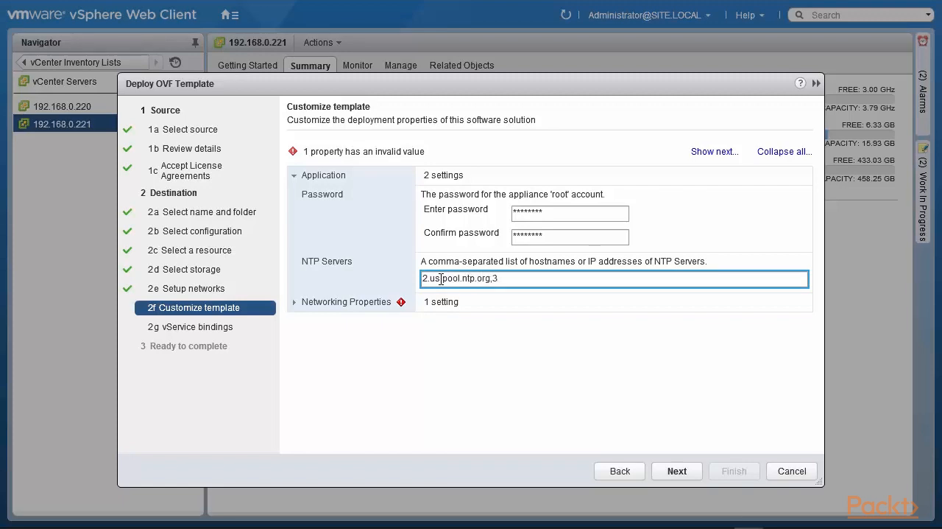
{"action": "type", "text": ".us.pool.ntp.org"}
Step: Set the management network IP address in the networking properties to 192.168.0.75
{"action": "left_click", "coordinate": [295, 303]}
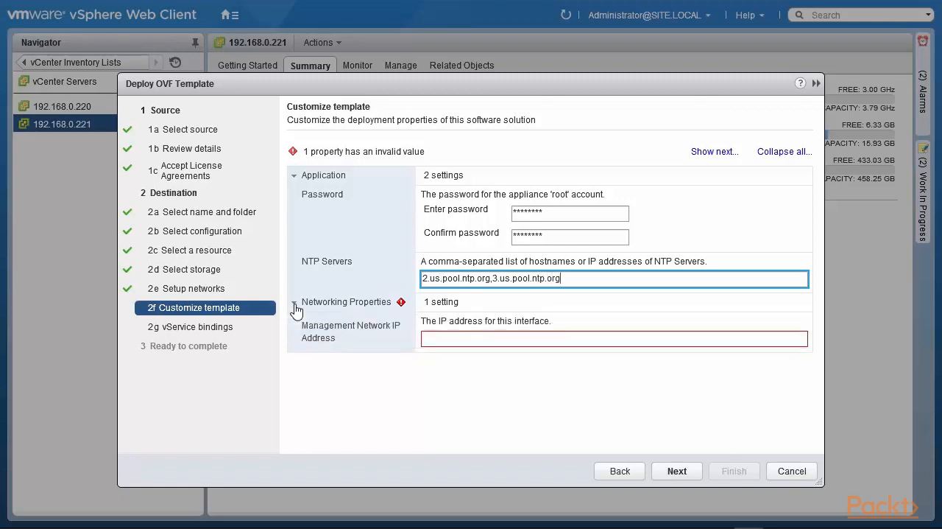
{"action": "left_click", "coordinate": [441, 340]}
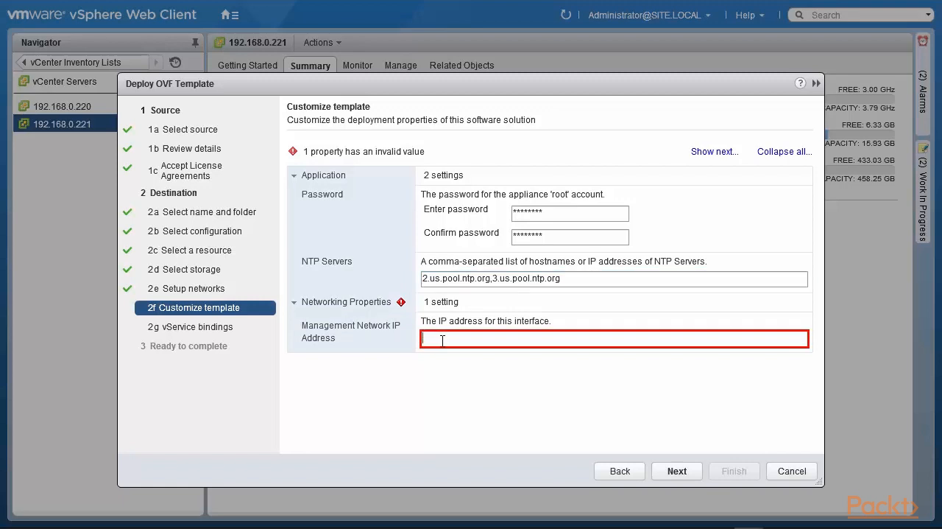
{"action": "type", "text": "192.168.0.75"}
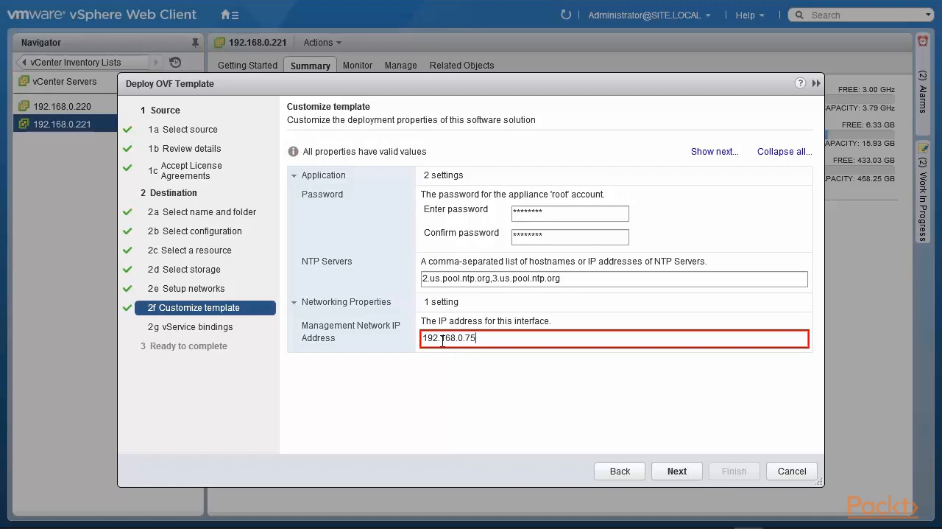
Step: Accept the vService binding, enable power on after deployment, and finish the OVF deployment
{"action": "left_click", "coordinate": [676, 474]}
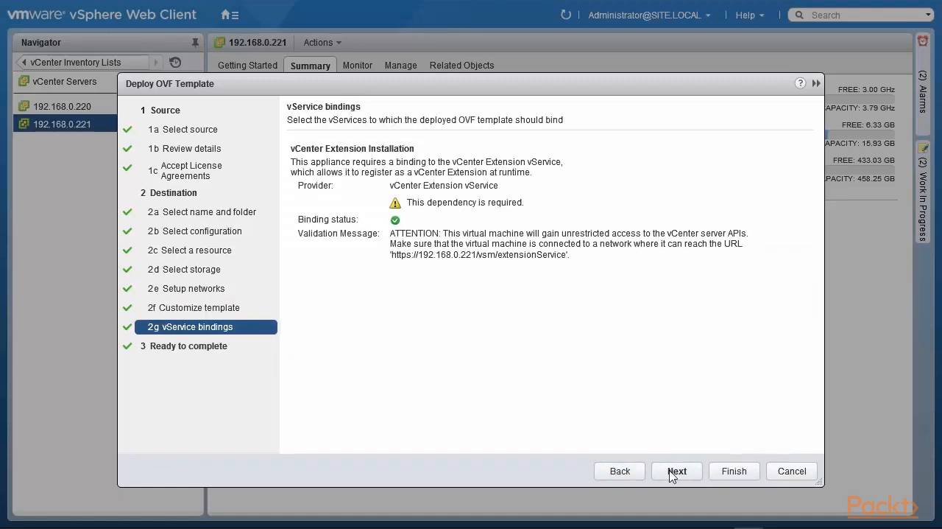
{"action": "left_click", "coordinate": [673, 473]}
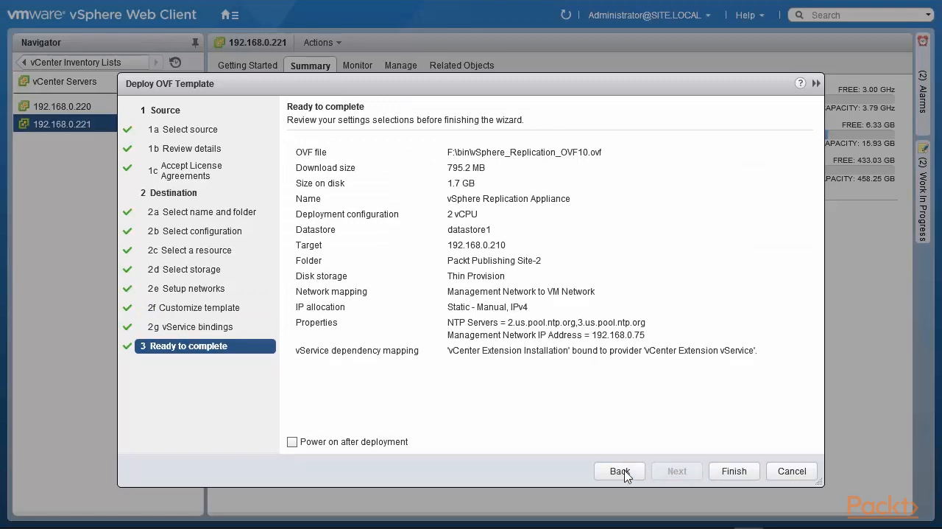
{"action": "left_click", "coordinate": [293, 442]}
{"action": "left_click", "coordinate": [734, 470]}
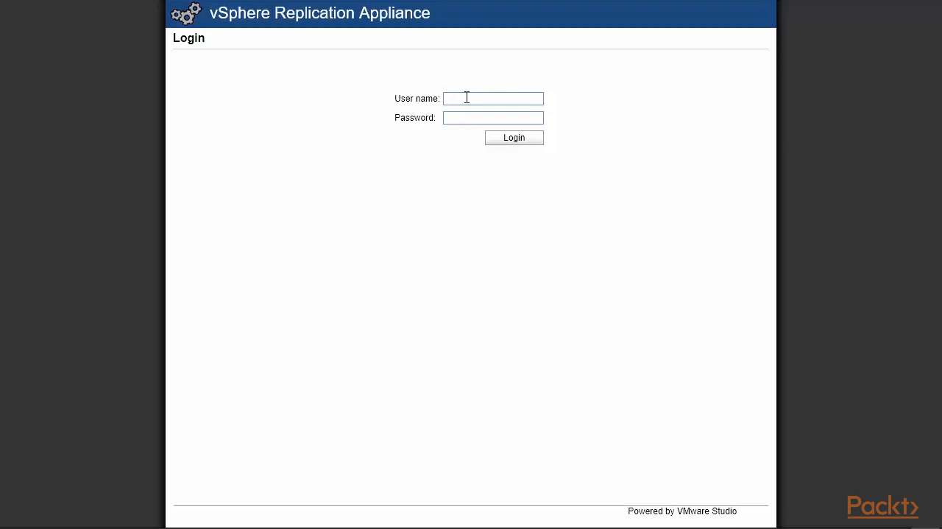
Step: Log in to the vSphere Replication Appliance management page as root with the account password
{"action": "left_click", "coordinate": [469, 97]}
{"action": "key", "text": "Tab"}
{"action": "left_click", "coordinate": [515, 137]}
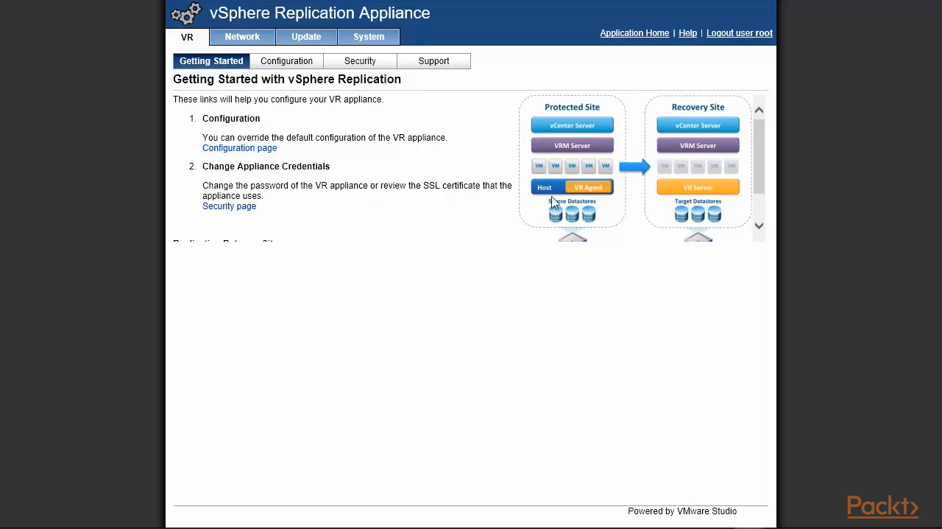
Step: In the appliance's startup configuration, change the SSO administrator's domain to site.local and enter the account's password
{"action": "scroll", "coordinate": [761, 147], "scroll_direction": "down", "scroll_amount": 1}
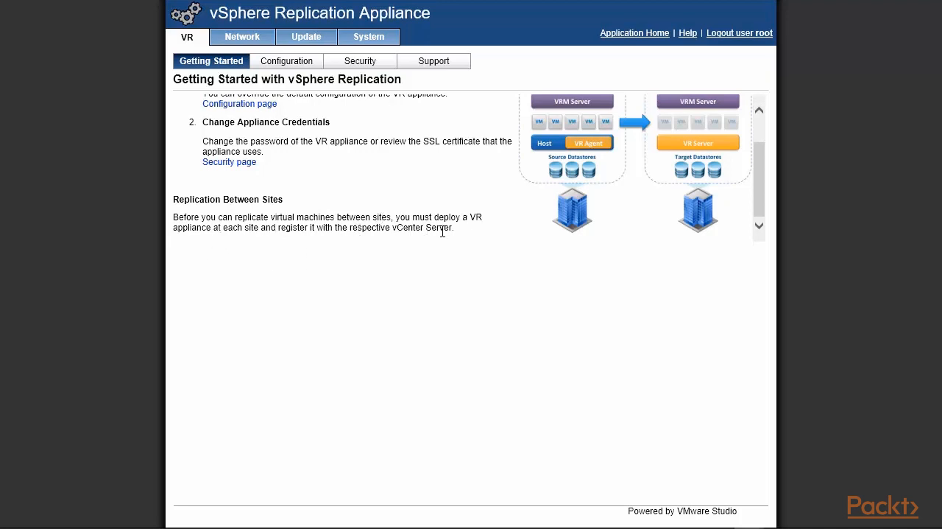
{"action": "left_click_drag", "start_coordinate": [758, 201], "coordinate": [770, 140]}
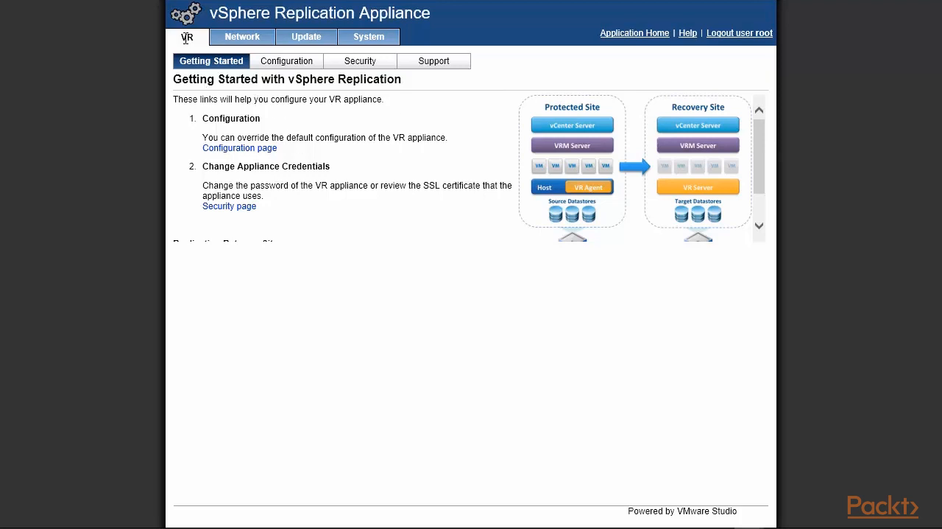
{"action": "left_click", "coordinate": [285, 65]}
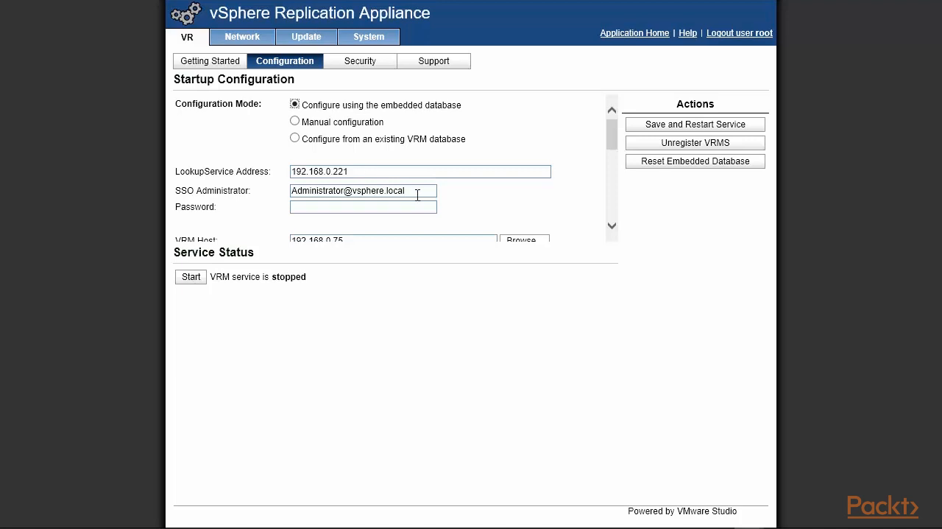
{"action": "left_click_drag", "start_coordinate": [406, 191], "coordinate": [371, 191]}
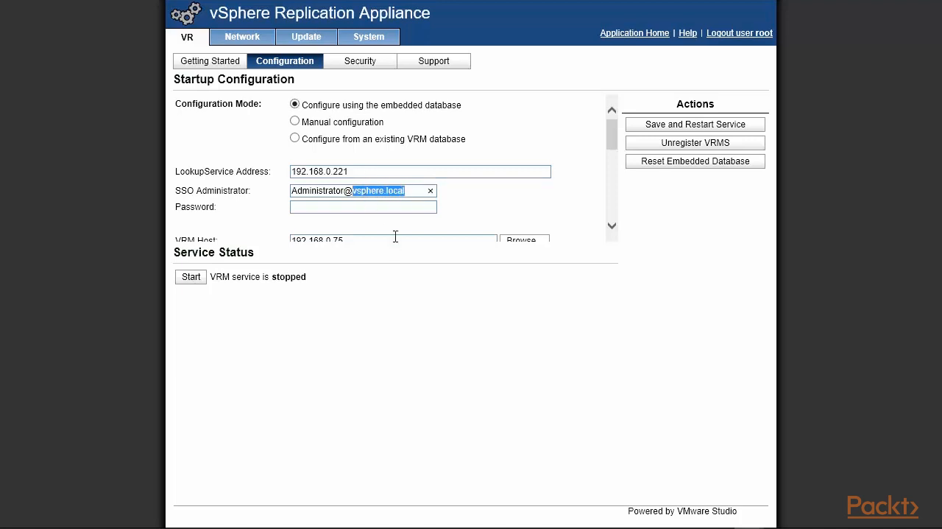
{"action": "type", "text": "site"}
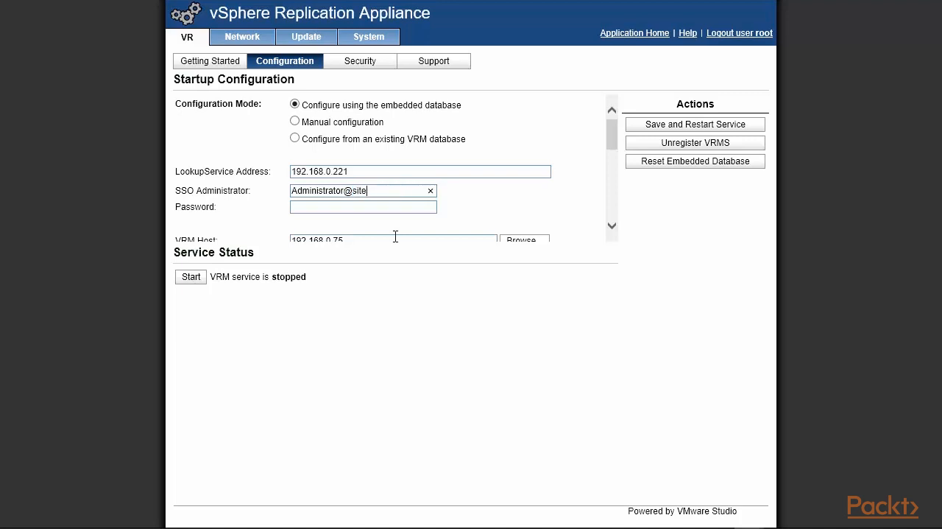
{"action": "type", "text": ".local"}
{"action": "left_click", "coordinate": [342, 208]}
{"action": "type", "text": "********"}
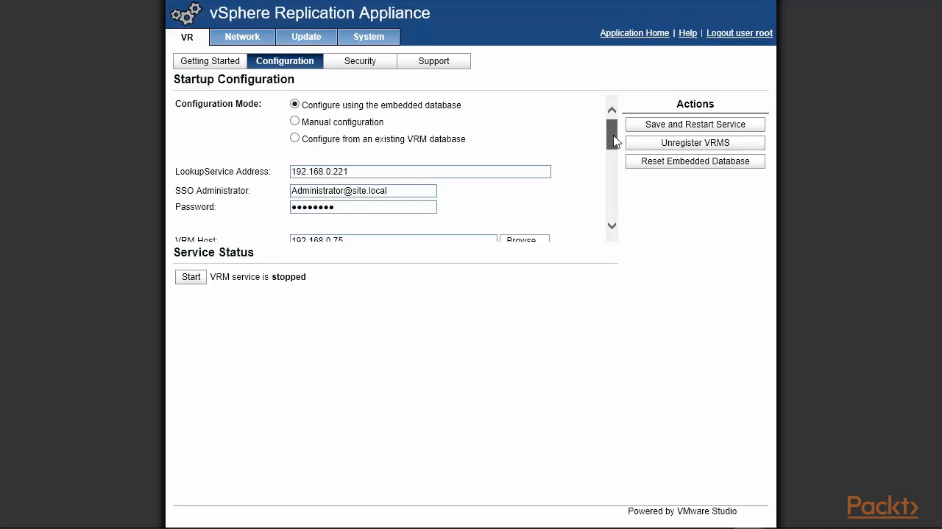
Step: Save the startup configuration, restart the service, and accept the SSL certificate issued to 192.168.0.221
{"action": "left_click_drag", "start_coordinate": [614, 138], "coordinate": [615, 149]}
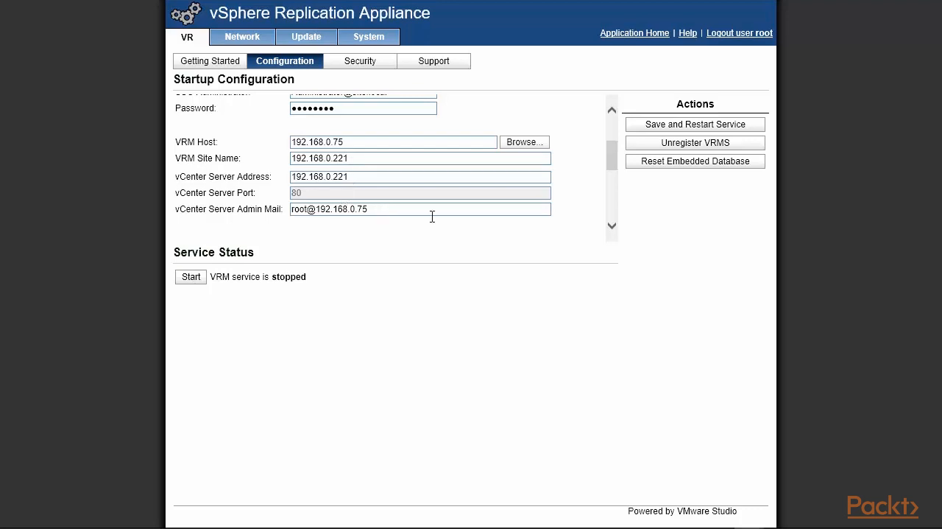
{"action": "left_click", "coordinate": [656, 127]}
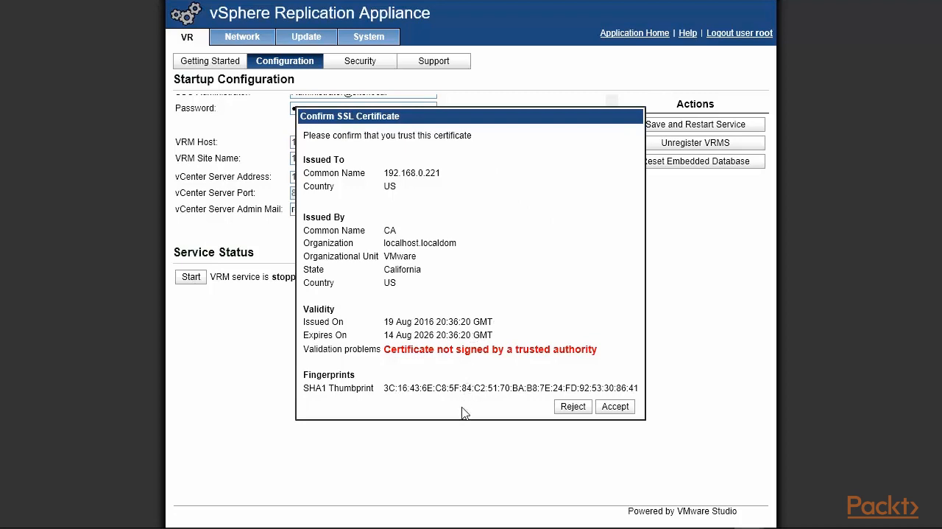
{"action": "left_click", "coordinate": [618, 407]}
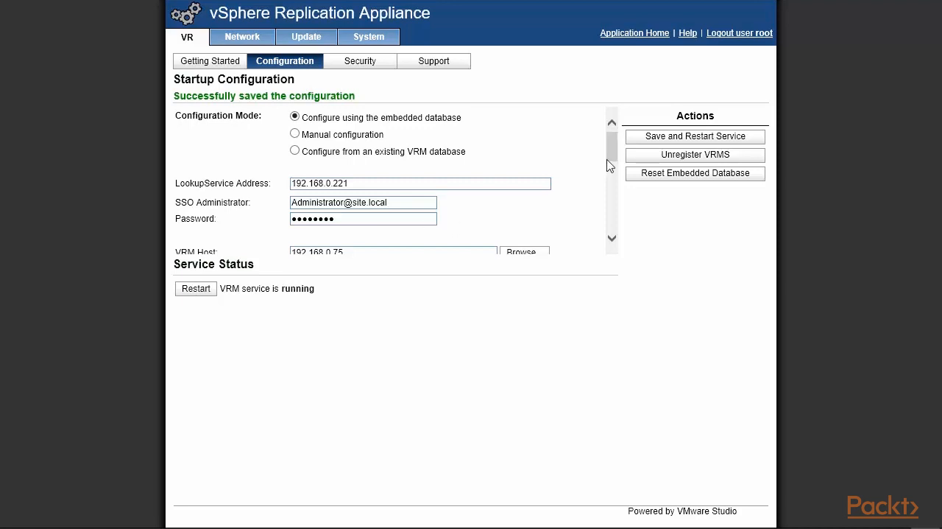
Step: Review the saved VR startup configuration, including its SSL certificate options, and the security and support pages
{"action": "left_click_drag", "start_coordinate": [613, 155], "coordinate": [614, 184]}
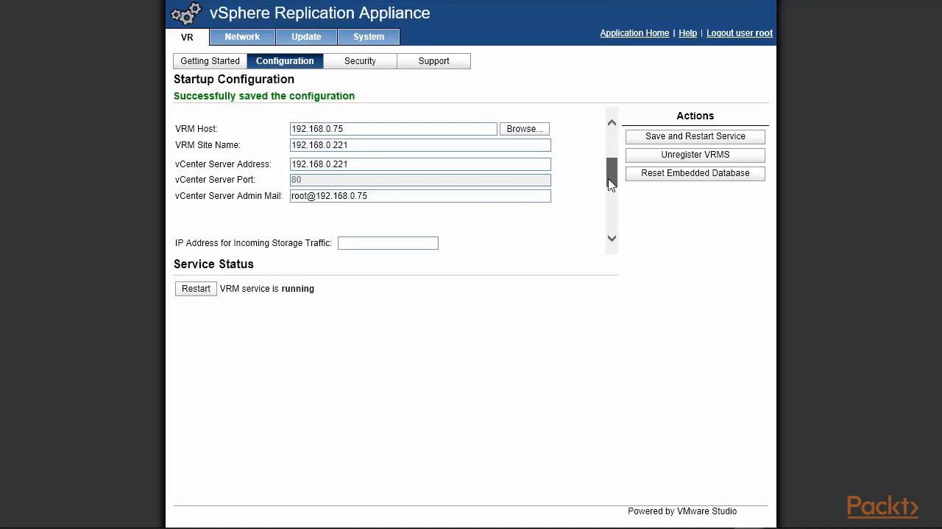
{"action": "left_click_drag", "start_coordinate": [610, 178], "coordinate": [611, 151]}
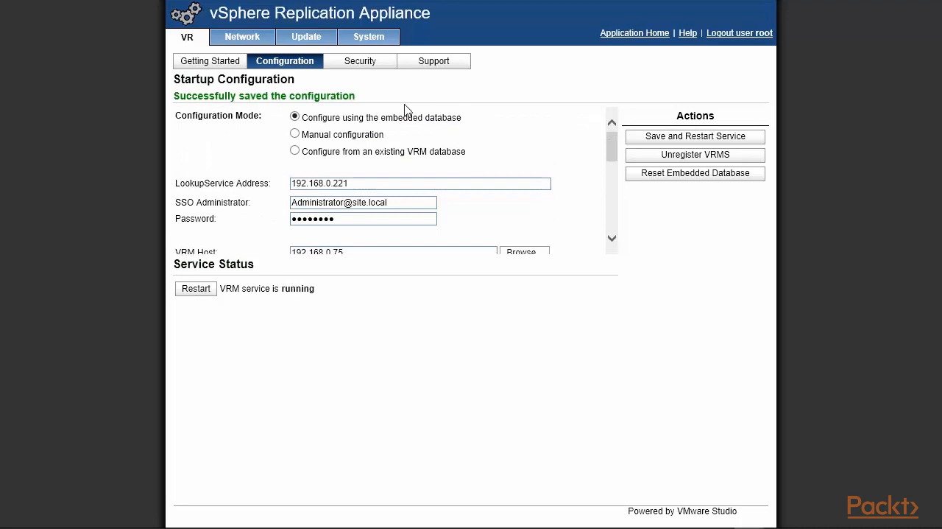
{"action": "left_click", "coordinate": [360, 65]}
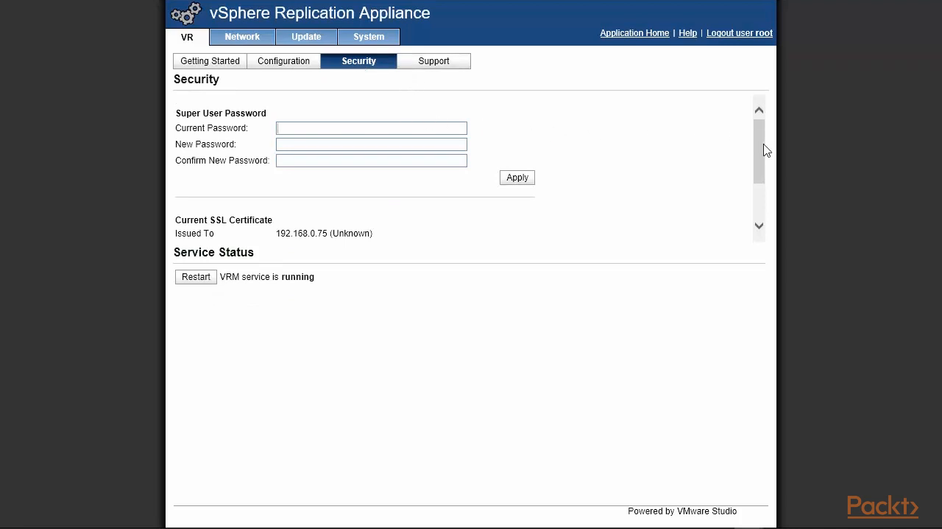
{"action": "left_click_drag", "start_coordinate": [763, 147], "coordinate": [273, 84]}
{"action": "left_click", "coordinate": [286, 67]}
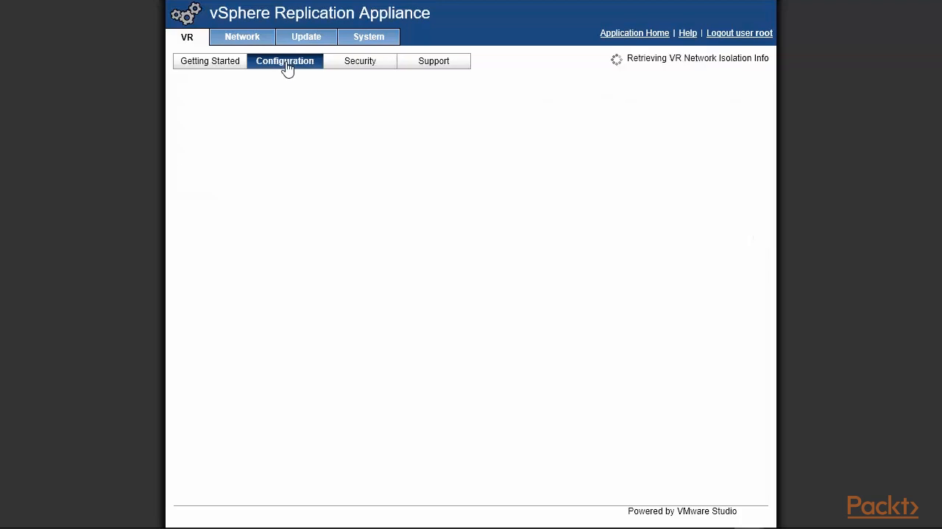
{"action": "left_click_drag", "start_coordinate": [611, 151], "coordinate": [614, 209]}
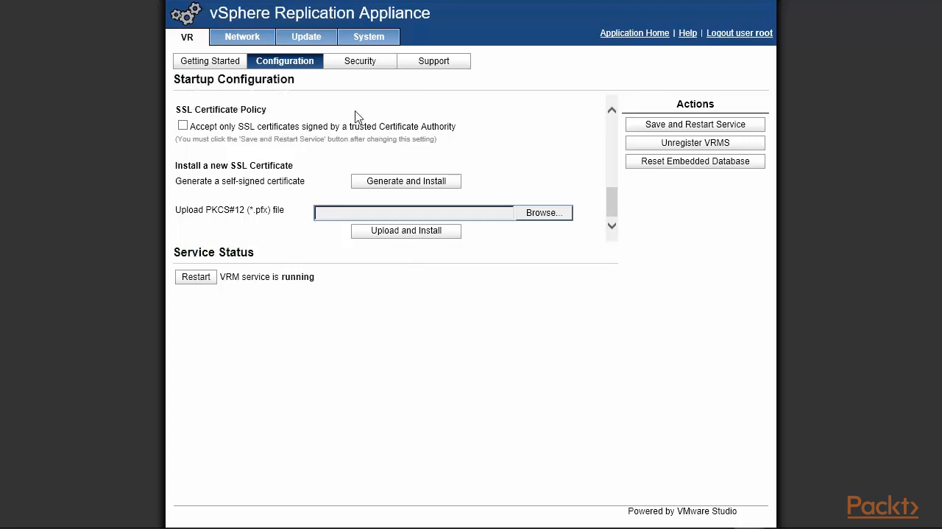
{"action": "left_click", "coordinate": [433, 67]}
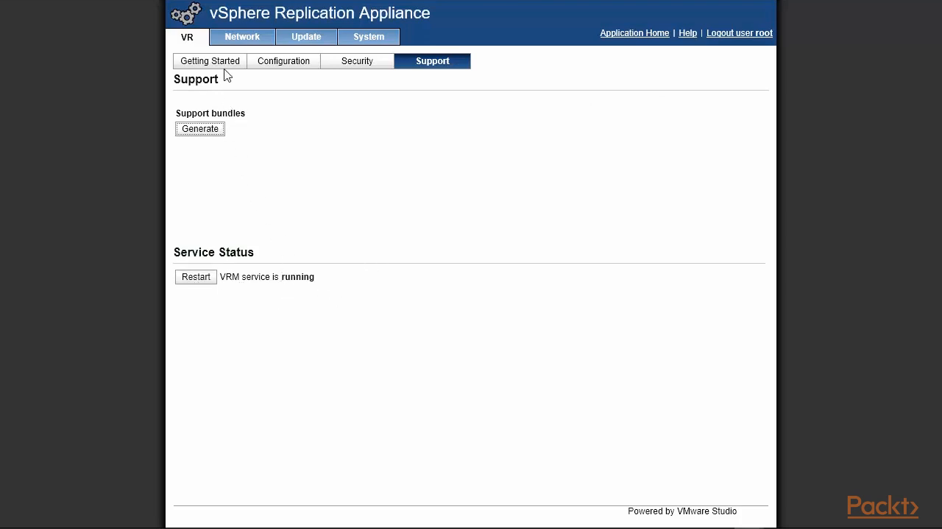
Step: Examine the appliance's network status, address settings and proxy settings
{"action": "left_click", "coordinate": [235, 38]}
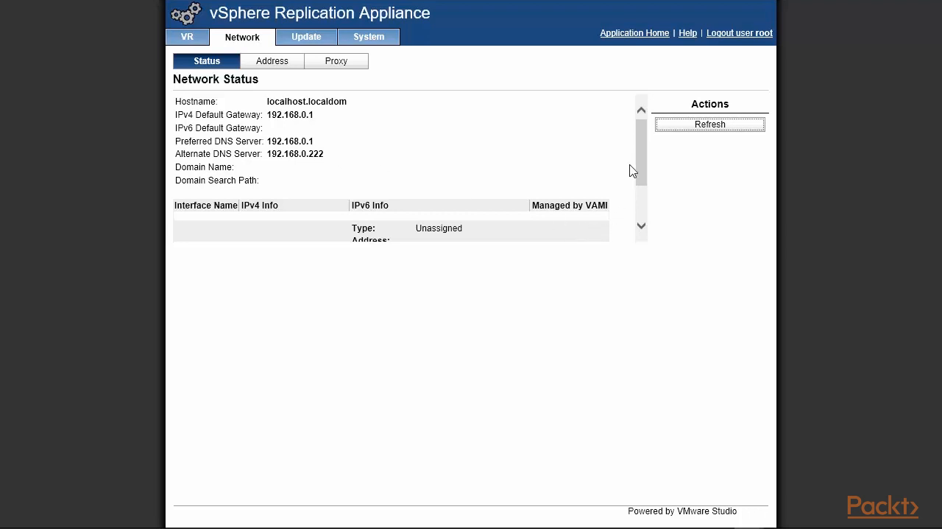
{"action": "left_click_drag", "start_coordinate": [638, 152], "coordinate": [654, 122]}
{"action": "left_click", "coordinate": [296, 66]}
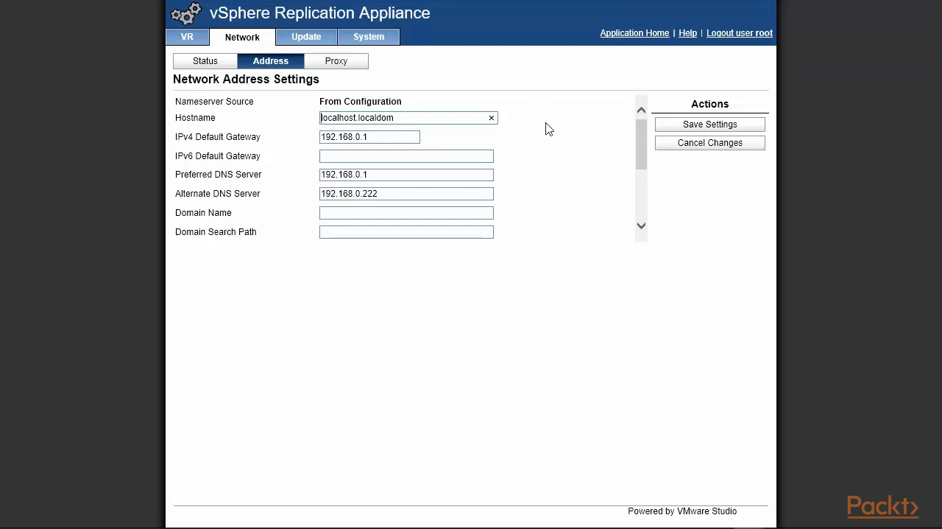
{"action": "left_click", "coordinate": [344, 64]}
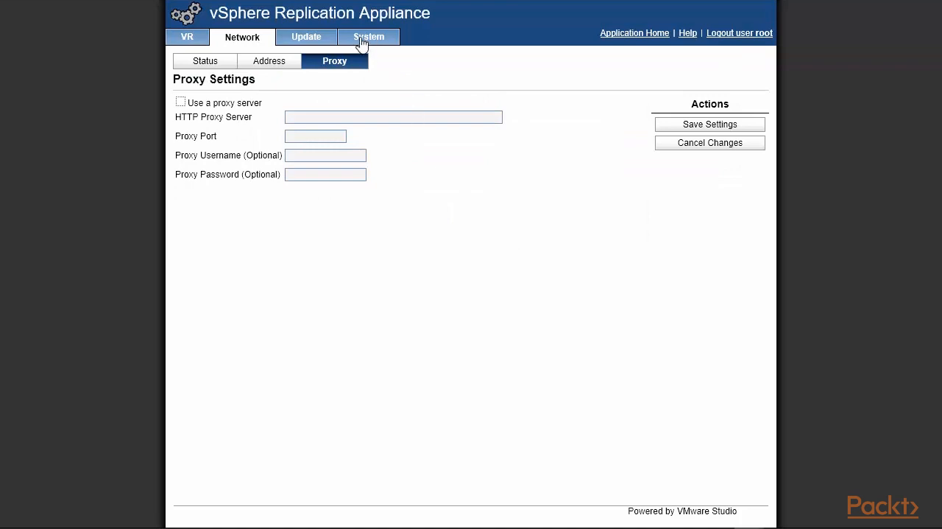
Step: Review the appliance's update and system pages, and return to the VR configuration page
{"action": "left_click", "coordinate": [317, 43]}
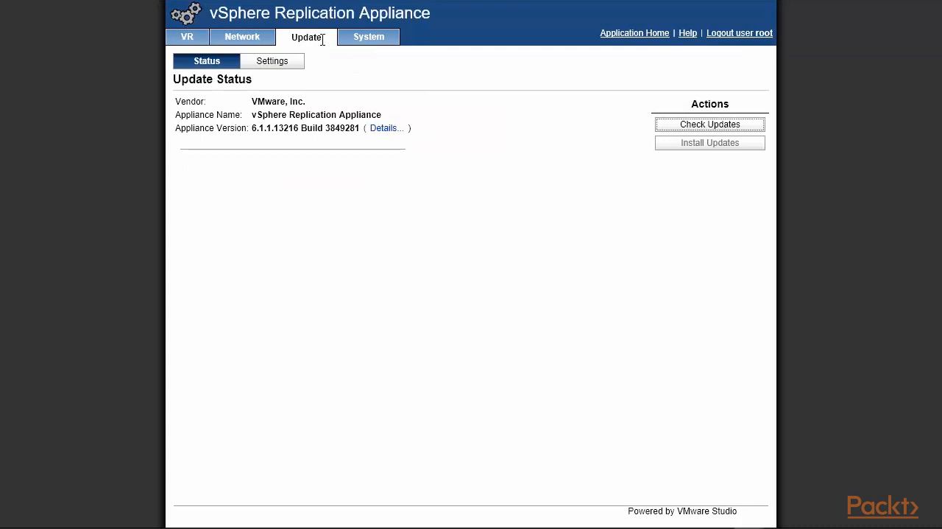
{"action": "left_click", "coordinate": [288, 61]}
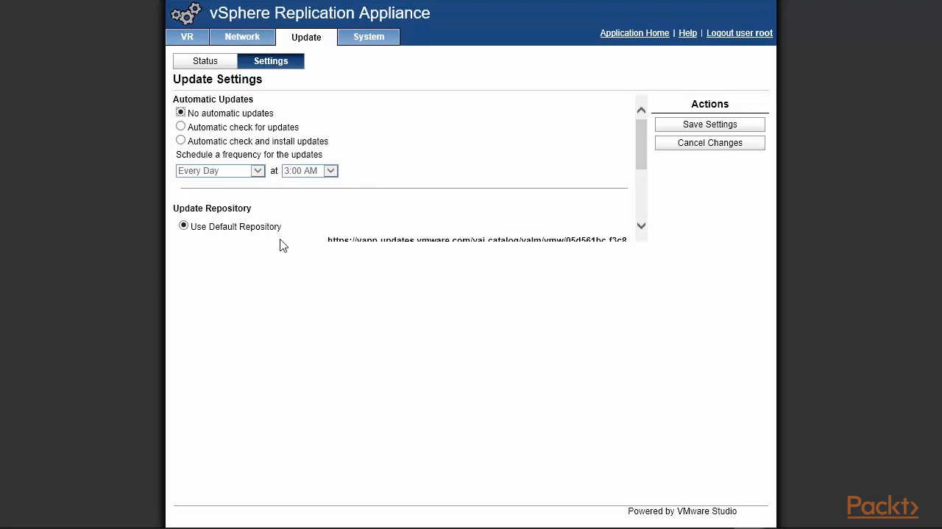
{"action": "left_click_drag", "start_coordinate": [642, 158], "coordinate": [658, 98]}
{"action": "left_click", "coordinate": [364, 41]}
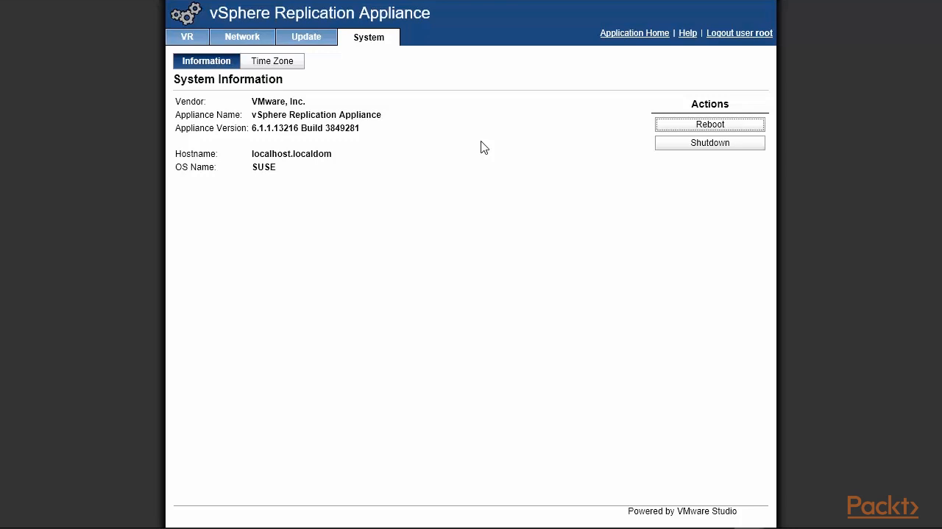
{"action": "left_click", "coordinate": [190, 38]}
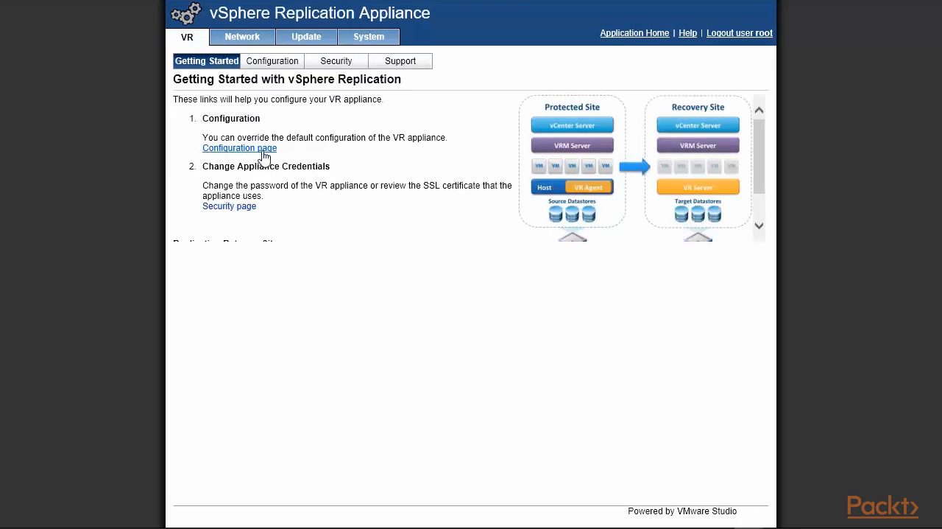
{"action": "left_click", "coordinate": [265, 151]}
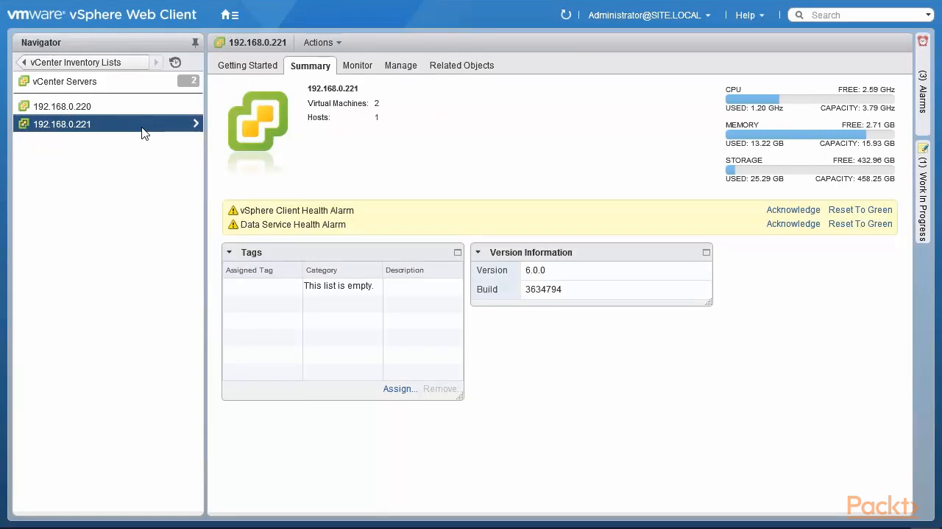
Step: Switch to the vSphere Web Client and check the vSphere Replication status and summary of vCenter Server 192.168.0.221
{"action": "left_click", "coordinate": [230, 15]}
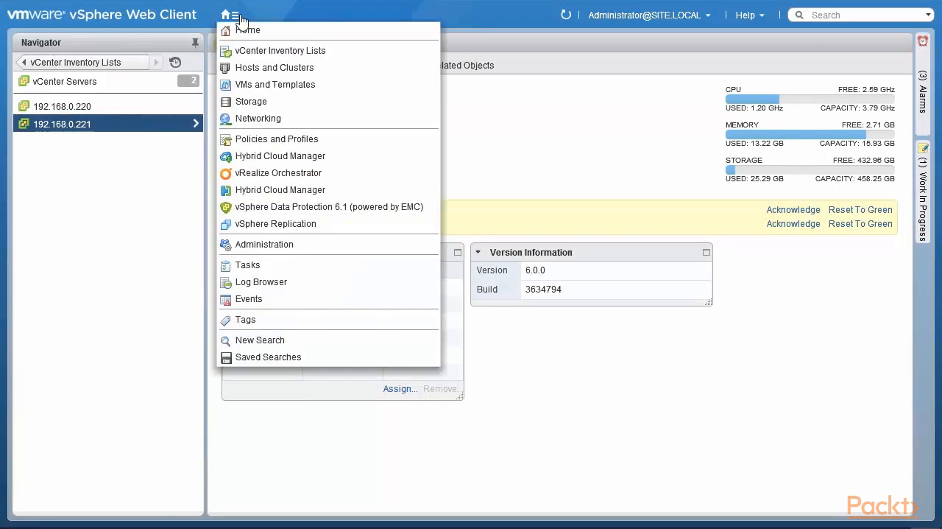
{"action": "left_click", "coordinate": [282, 228]}
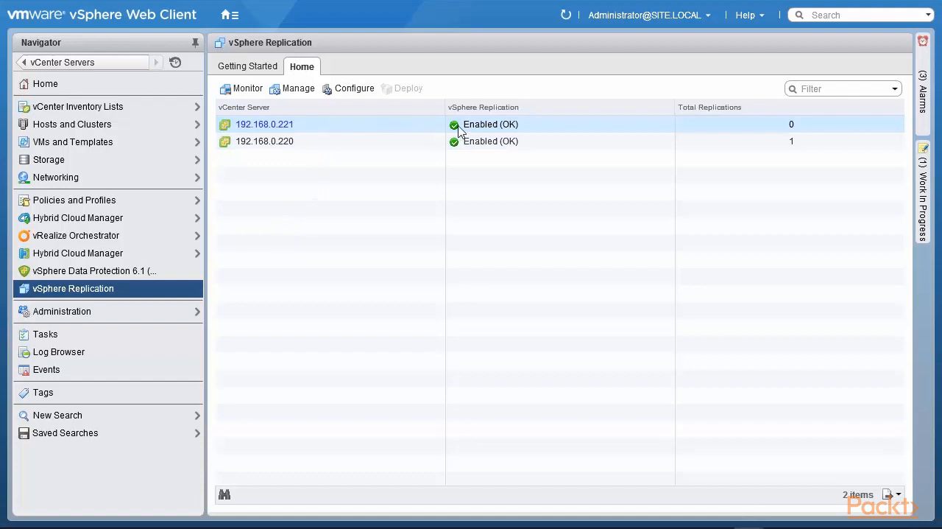
{"action": "mouse_move", "coordinate": [458, 129]}
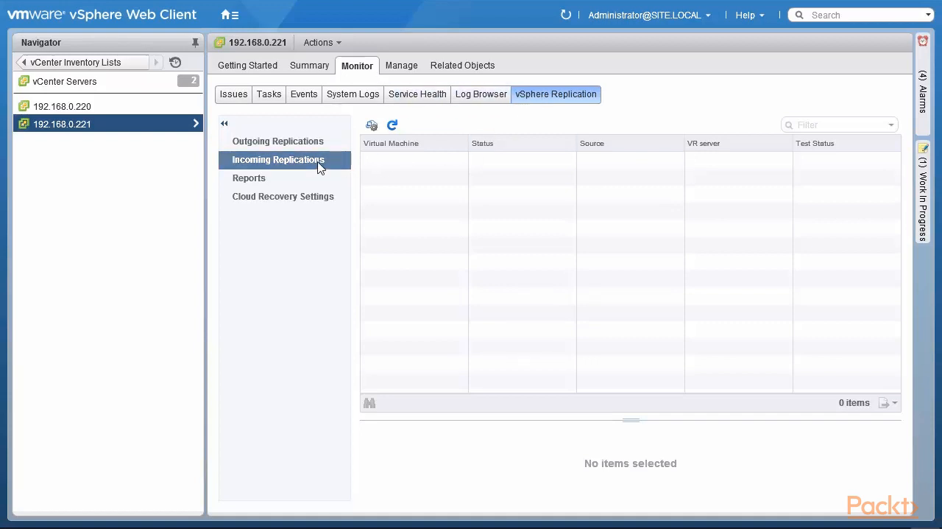
{"action": "left_click", "coordinate": [311, 69]}
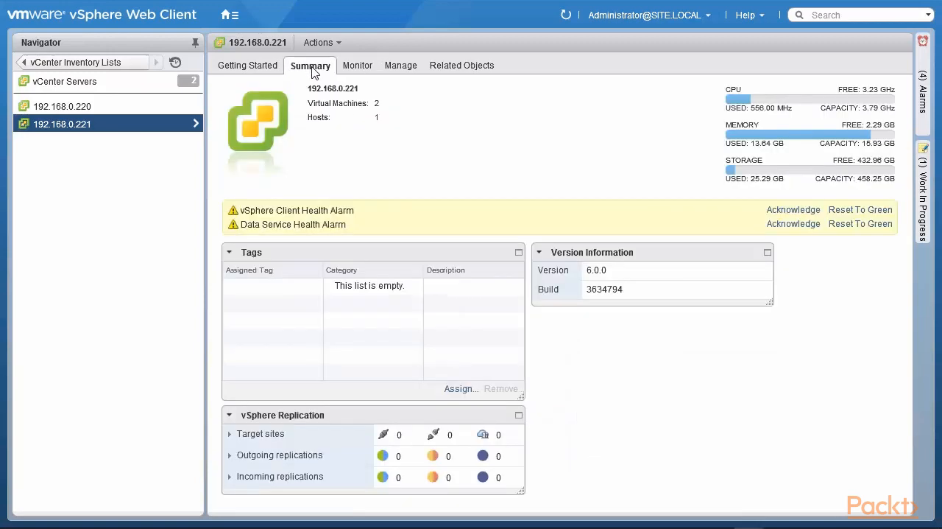